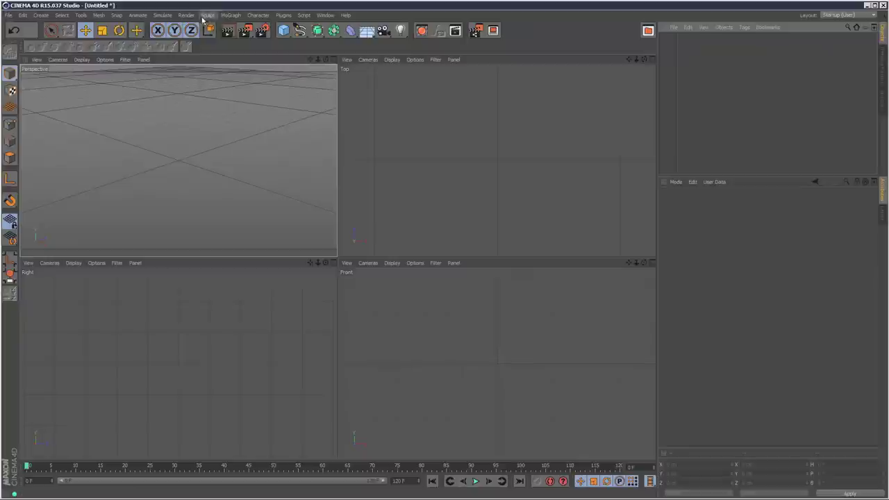
Step: Create a MoGraph MoSpline, set its mode to Turtle and open its turtle premise and rules
click(231, 15)
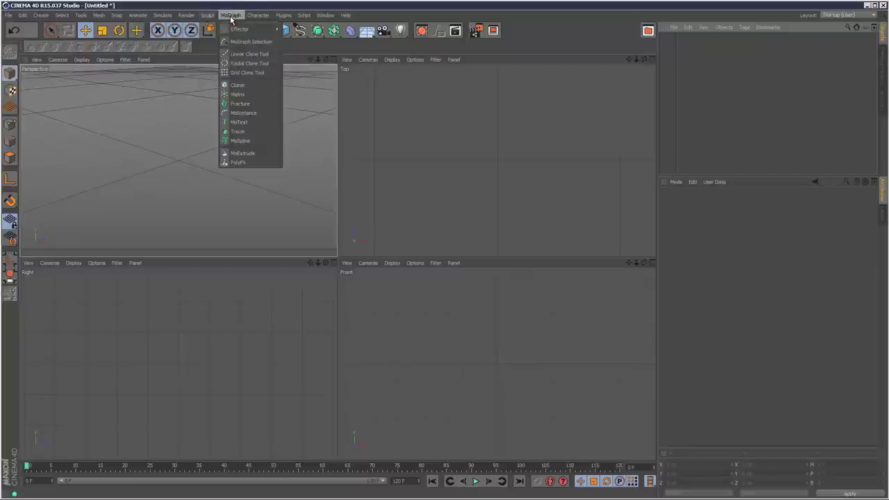
click(240, 144)
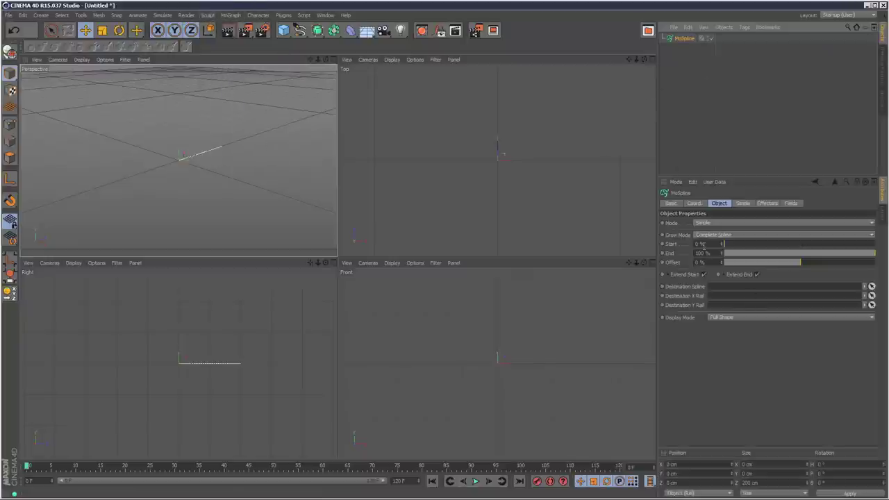
click(713, 223)
click(713, 250)
click(742, 204)
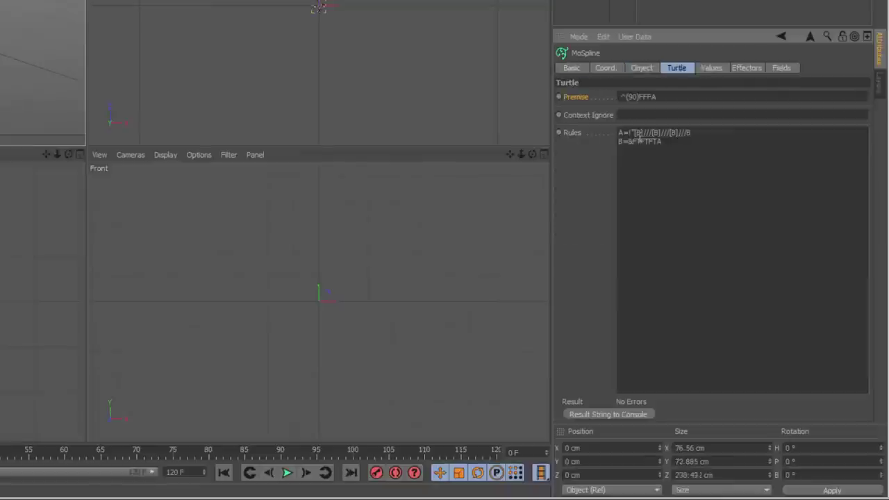
click(665, 170)
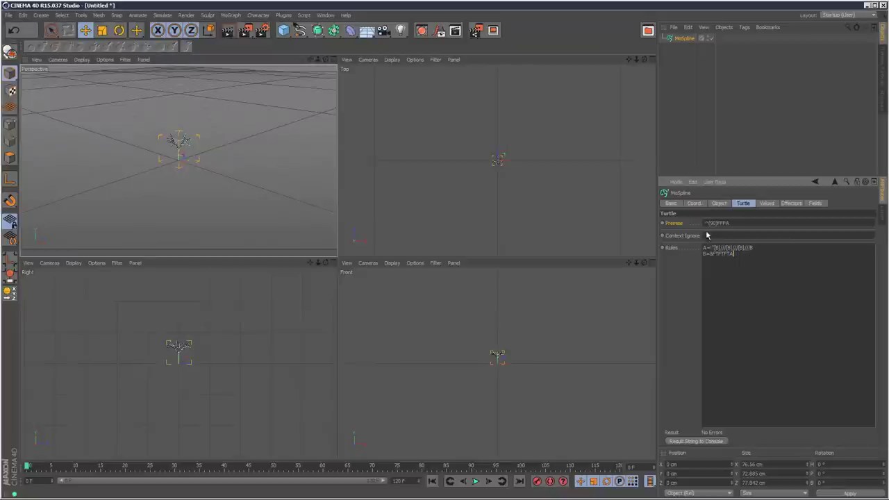
Step: Maximize the perspective view and set the MoSpline's growth to about 7.84
drag(325, 60, 338, 260)
drag(310, 60, 316, 95)
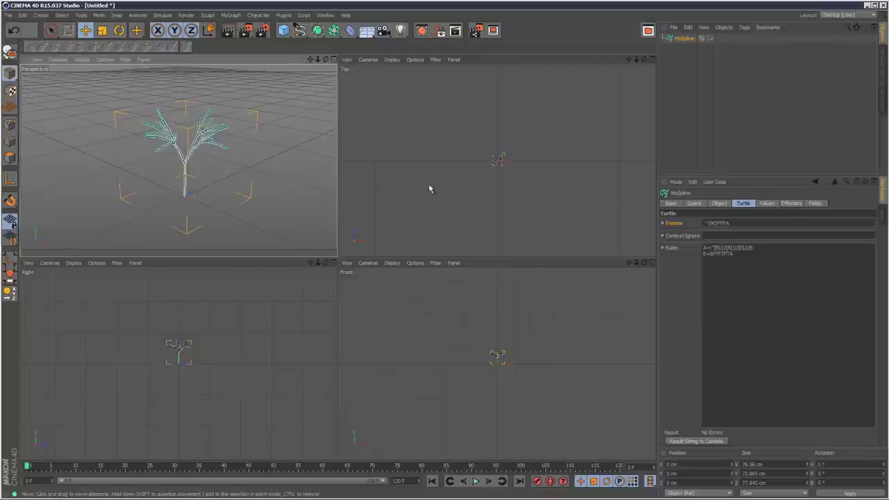
click(718, 203)
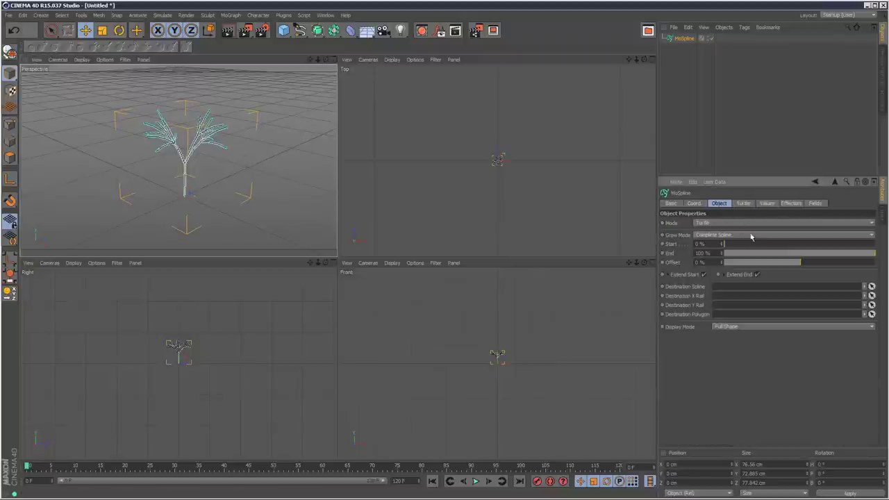
click(765, 203)
drag(798, 227, 853, 223)
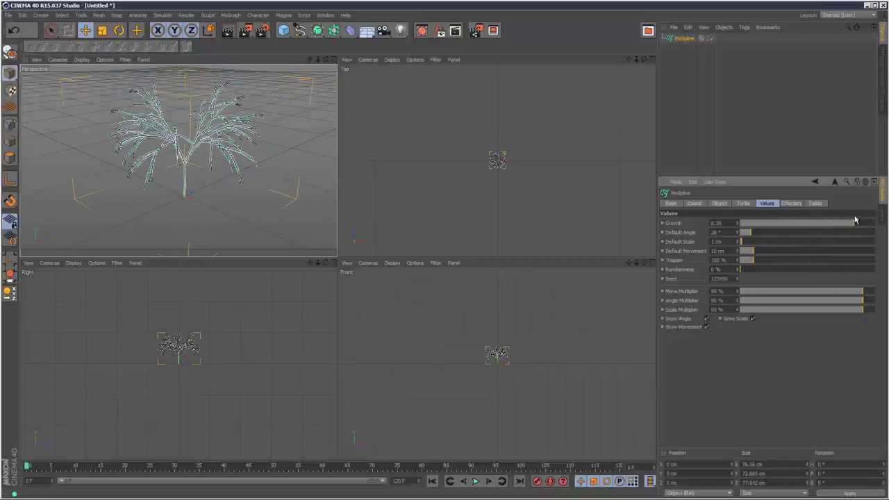
click(332, 59)
drag(780, 221, 847, 222)
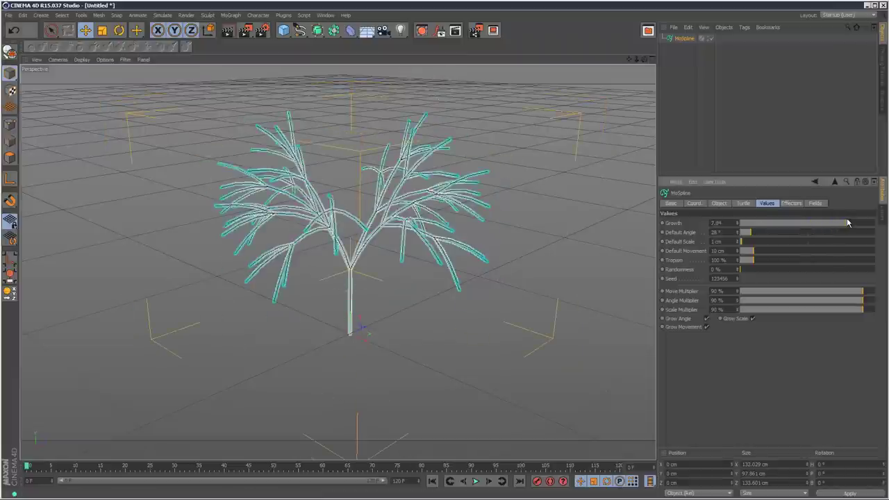
Step: Clear the default turtle premise and rules, and enter F|A as the new premise
click(743, 203)
drag(750, 223, 672, 222)
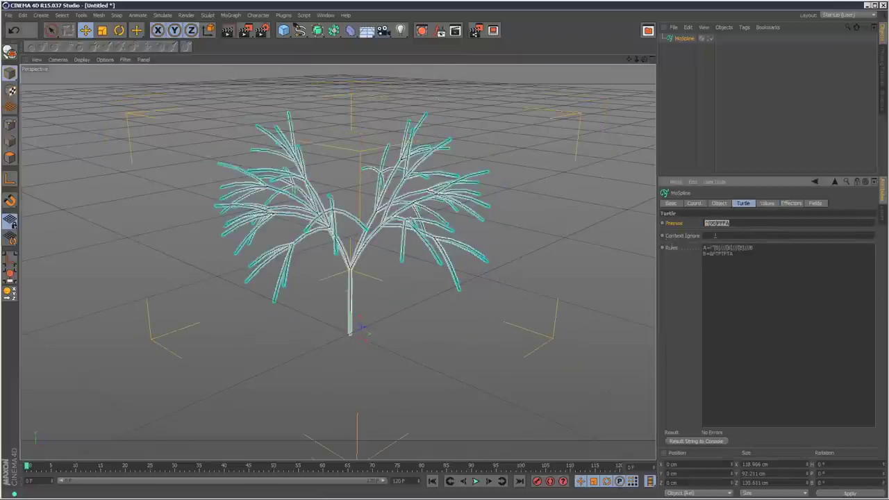
key(Delete)
drag(733, 254, 670, 247)
key(Delete)
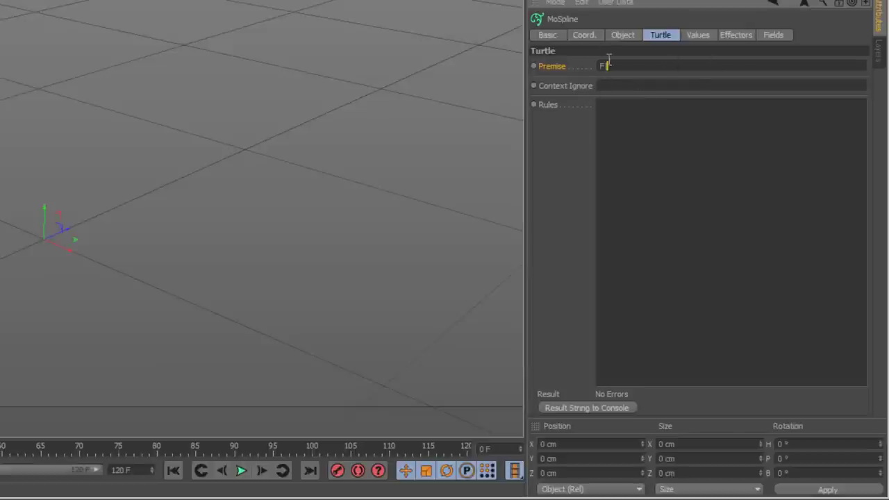
key(Return)
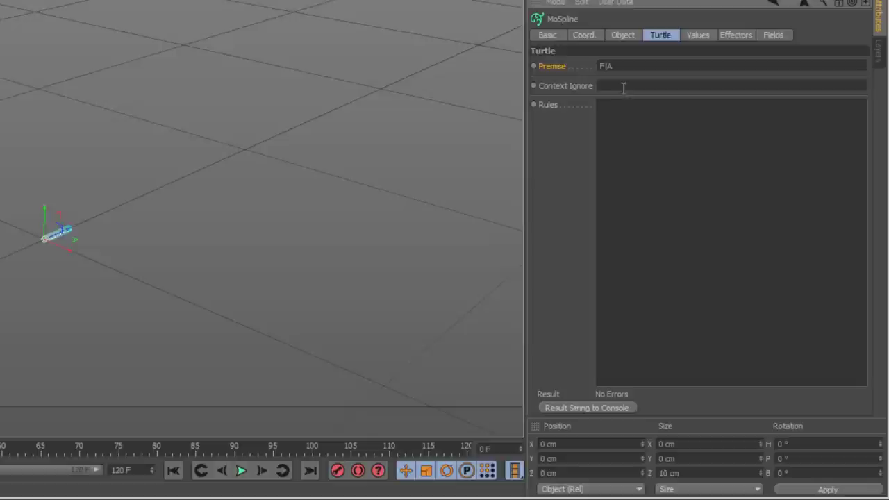
Step: Enter the turtle rule A = -F| for the MoSpline
click(625, 109)
text(A = F|)
click(754, 151)
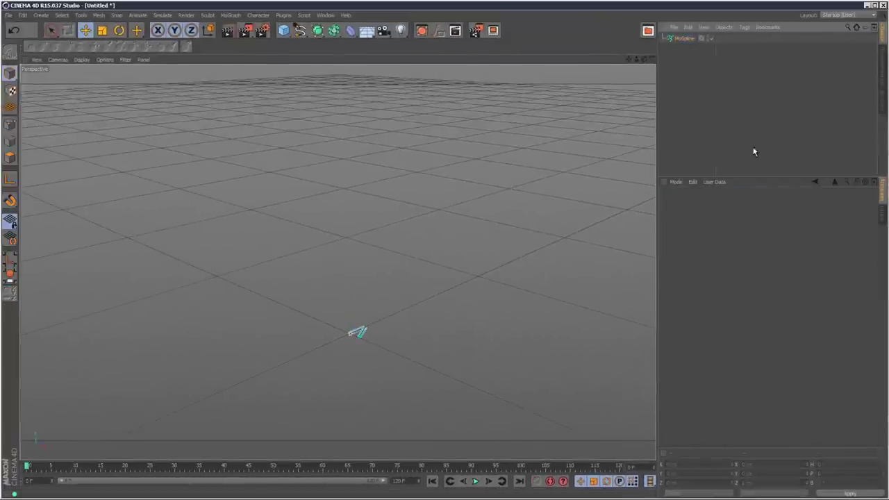
click(683, 39)
drag(636, 60, 432, 276)
Step: Set the MoSpline's display mode to Line
click(720, 205)
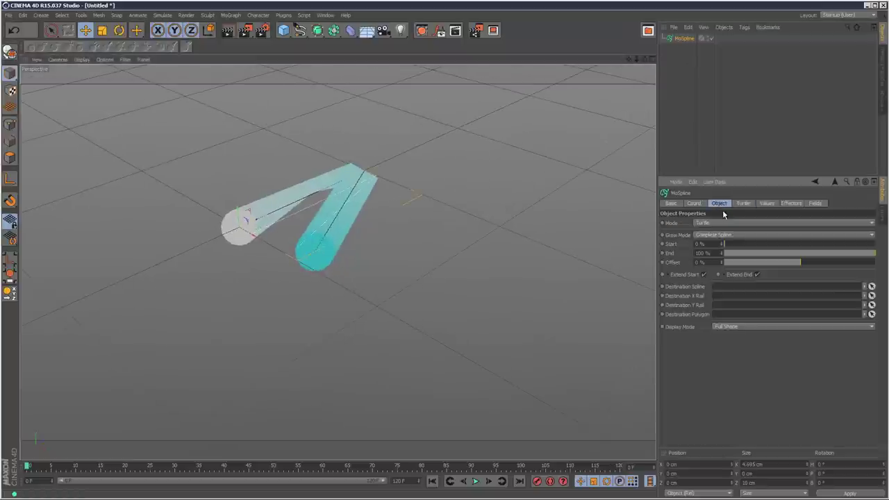
click(765, 203)
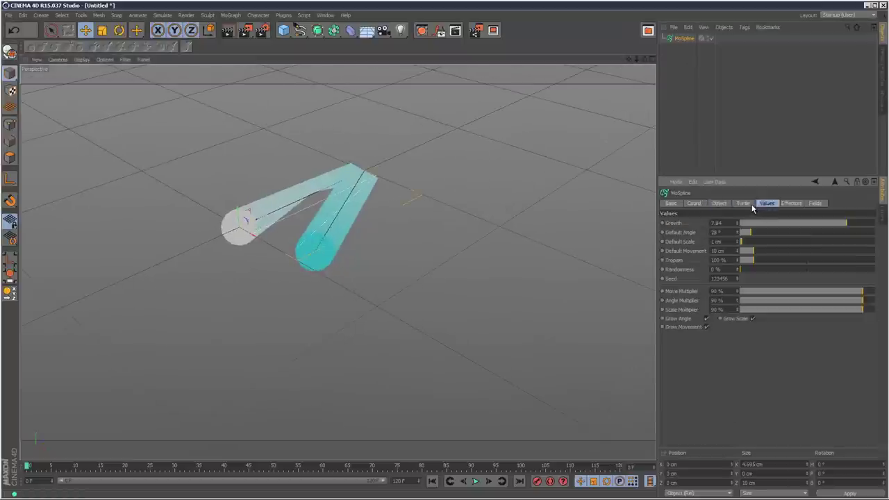
click(741, 204)
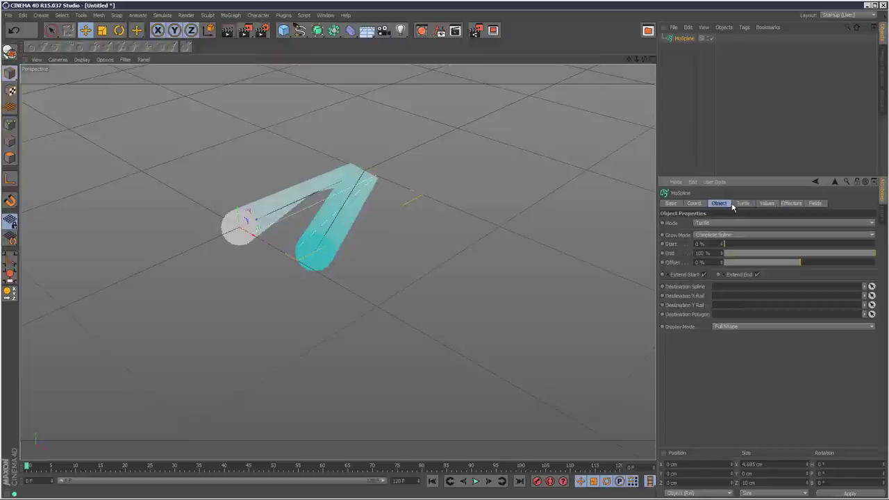
click(718, 204)
click(739, 327)
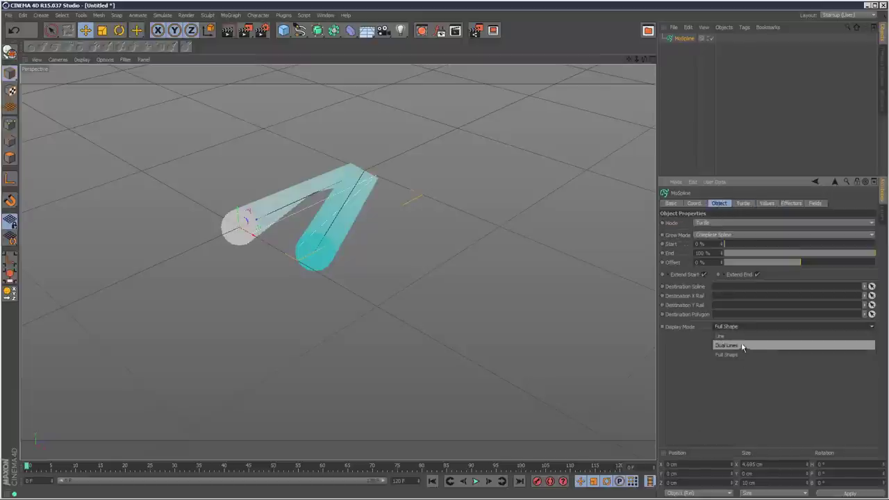
click(730, 336)
Step: Turn on Use Color for the MoSpline and make its display color red
click(693, 202)
click(670, 203)
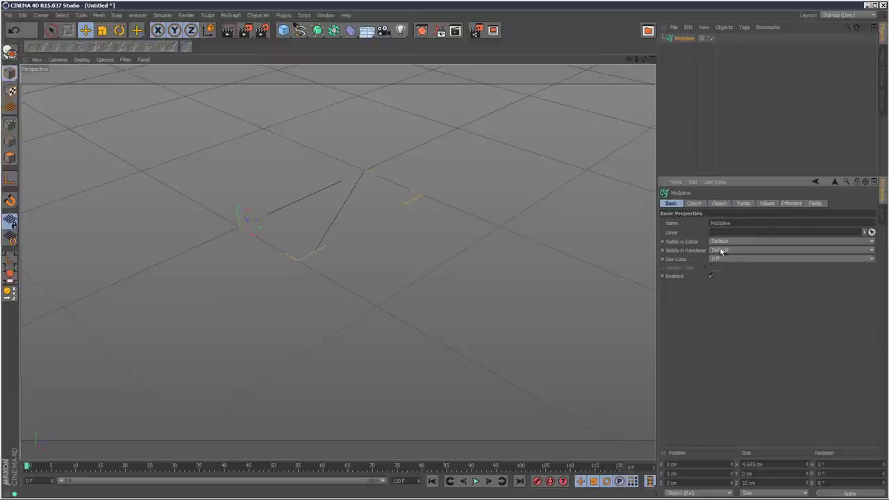
click(722, 258)
click(722, 287)
click(715, 267)
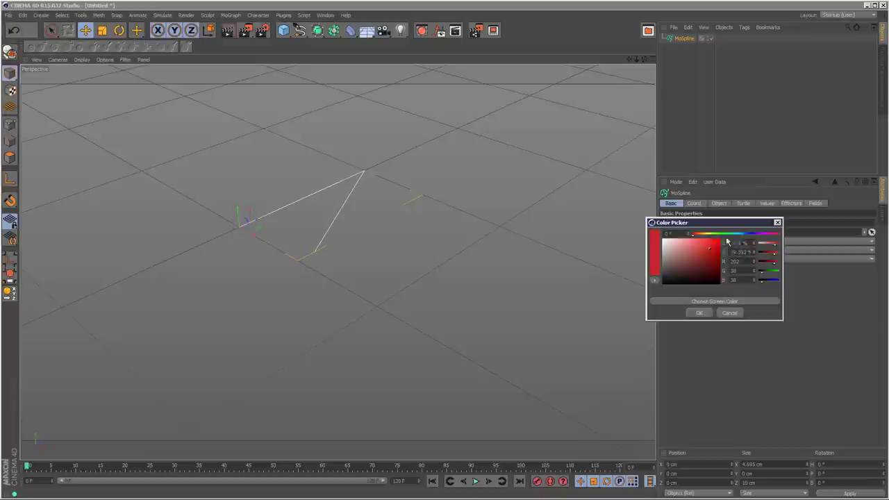
click(699, 315)
click(758, 133)
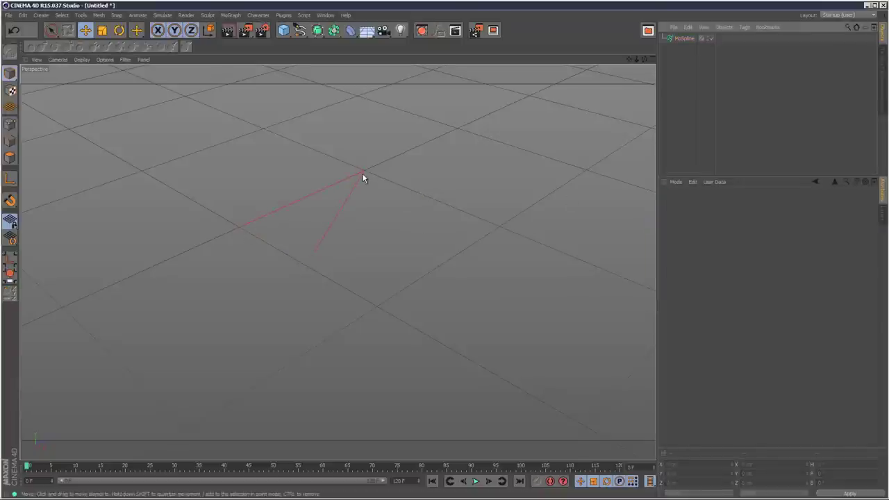
Step: Lower the MoSpline's growth to about 3.35
click(684, 39)
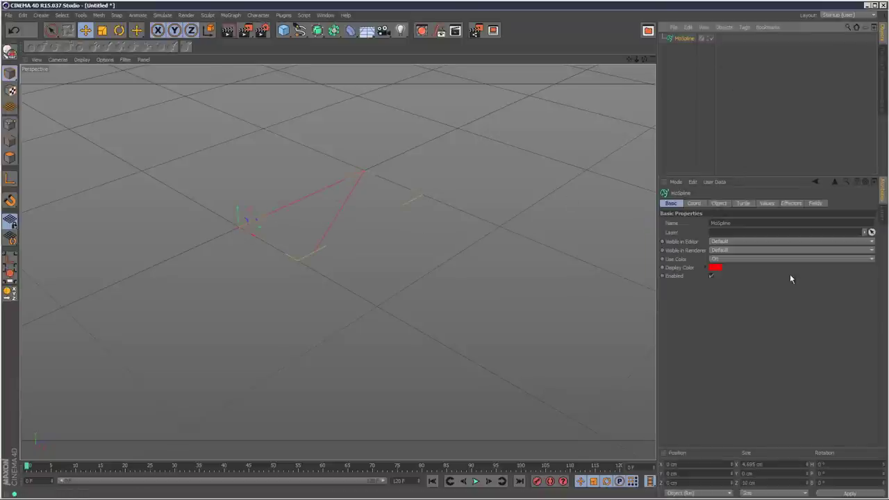
click(749, 203)
click(764, 204)
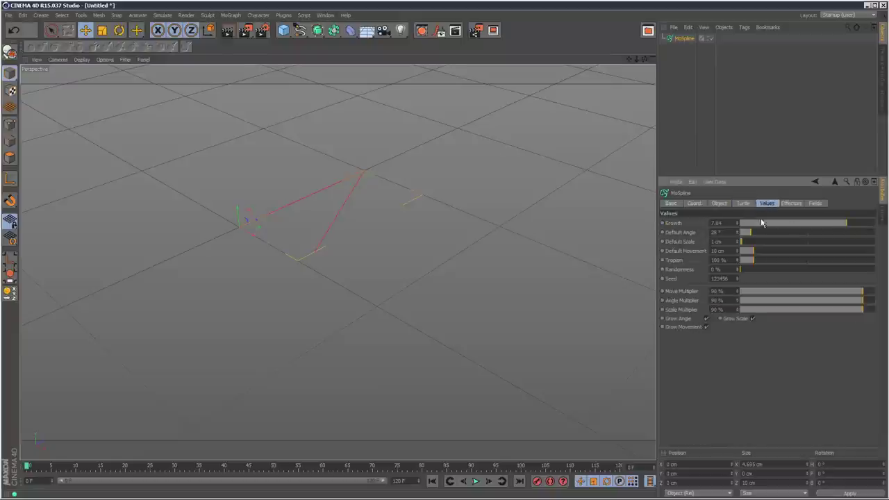
drag(830, 225, 778, 223)
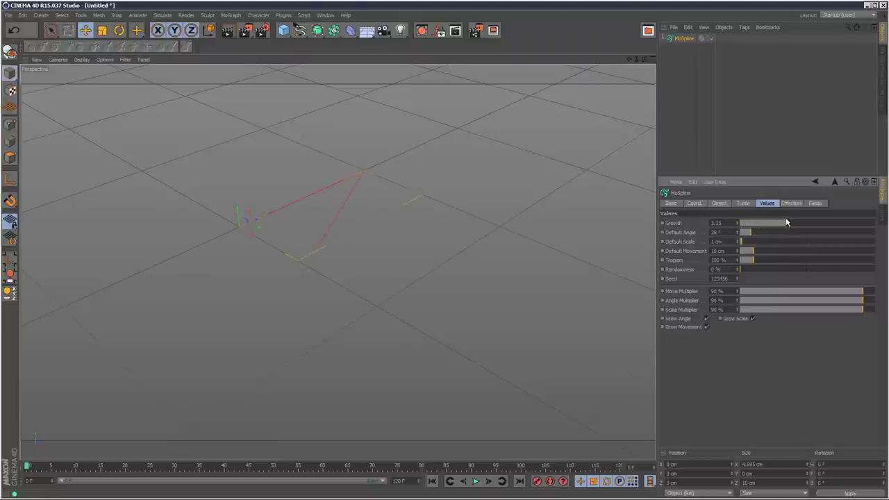
Step: Set the MoSpline's default angle to 180° and its growth to about 4.37
click(743, 203)
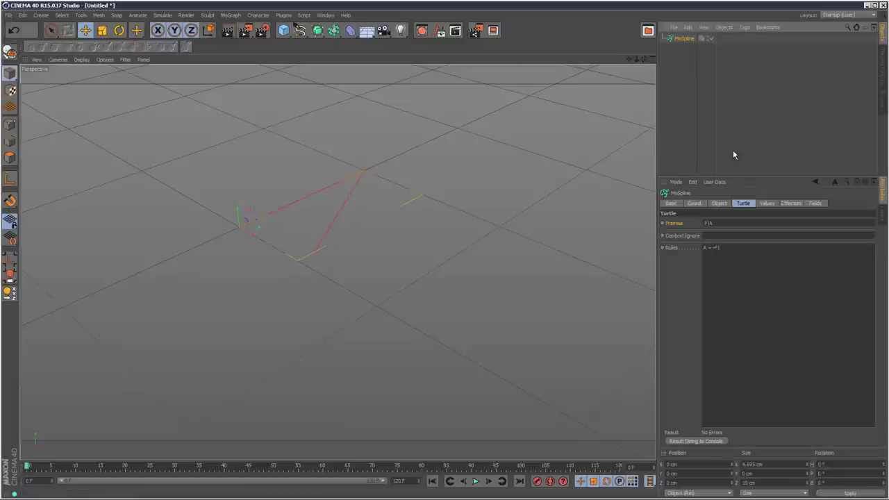
click(720, 203)
click(767, 203)
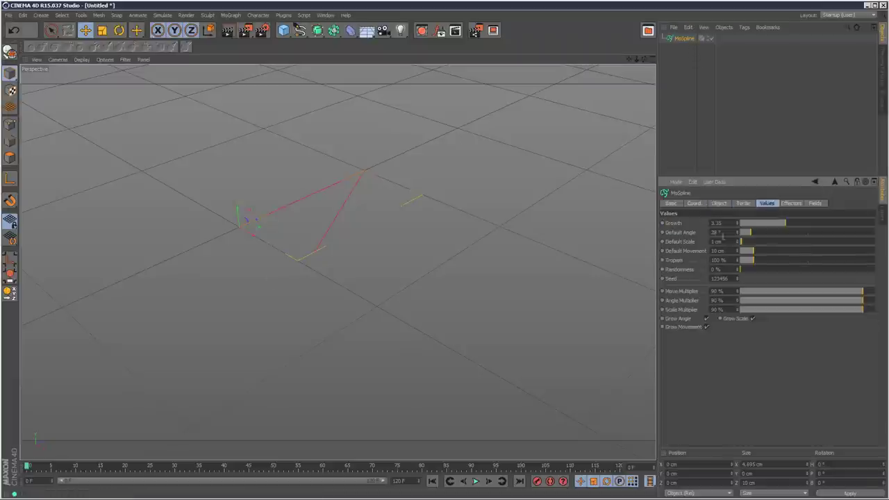
click(730, 232)
text(1180)
key(Return)
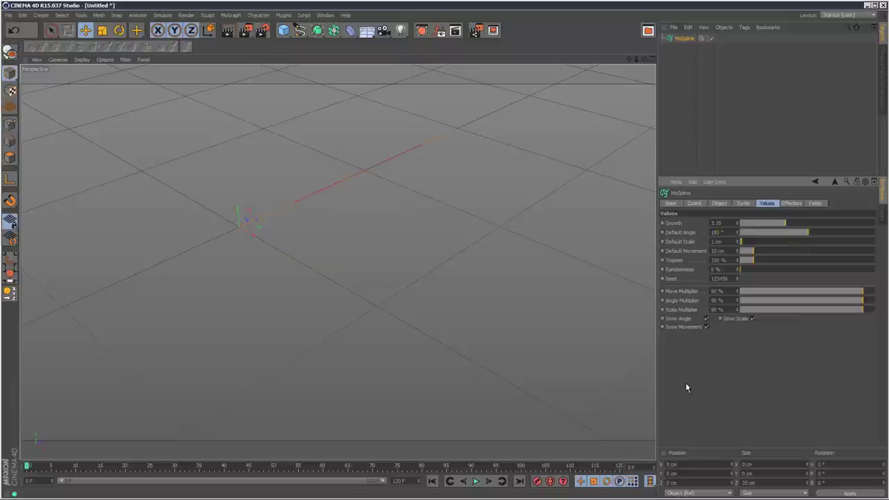
drag(775, 224, 799, 225)
drag(629, 59, 429, 274)
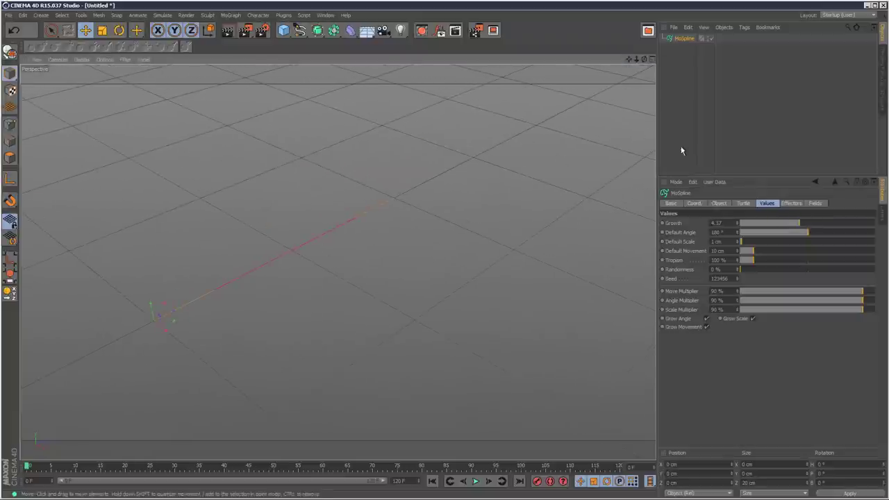
Step: Extend the turtle rule to A = -F|A so that it calls itself
click(742, 203)
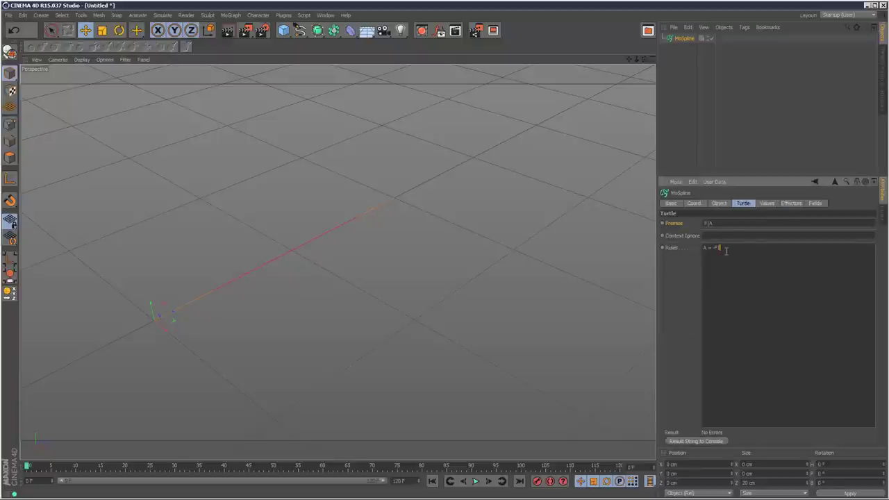
text(A)
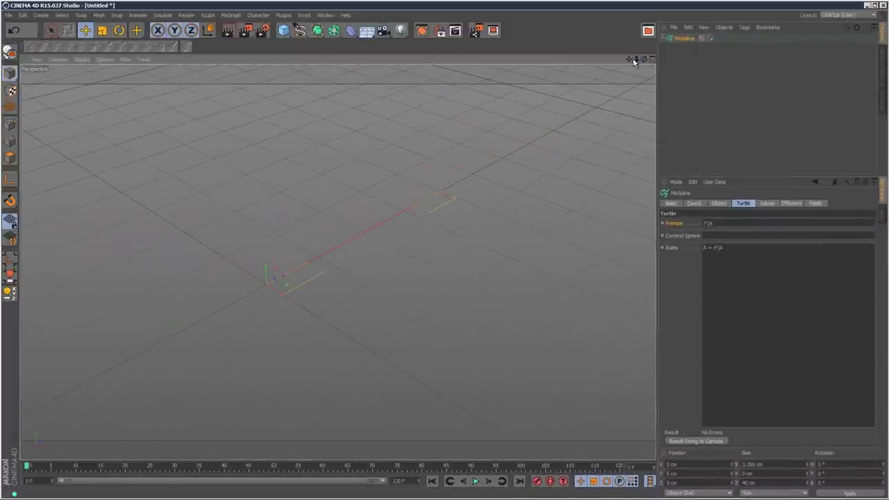
drag(629, 60, 462, 89)
click(684, 45)
click(683, 39)
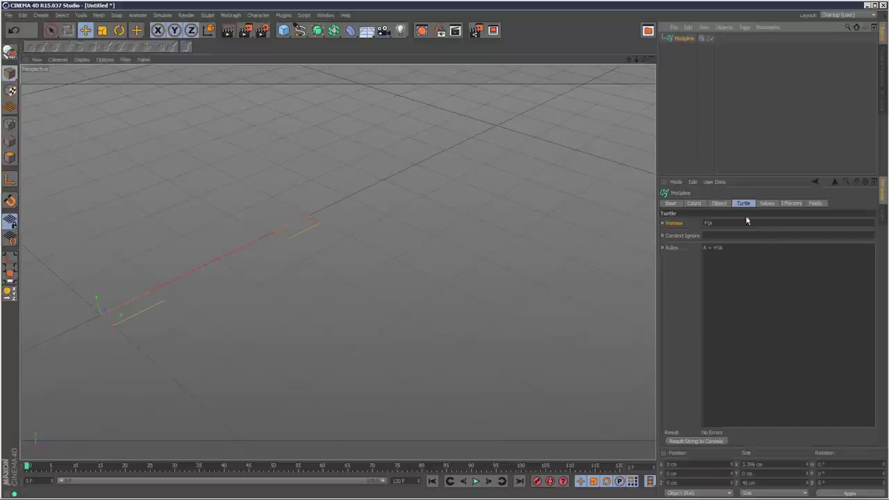
Step: Raise the growth of the MoSpline to about 9.45
click(719, 203)
click(742, 203)
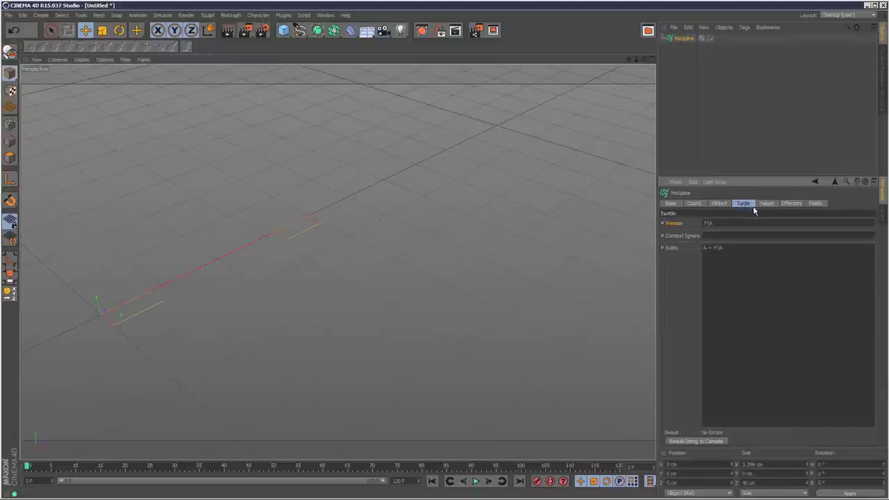
click(766, 203)
drag(780, 226, 883, 235)
drag(737, 223, 737, 226)
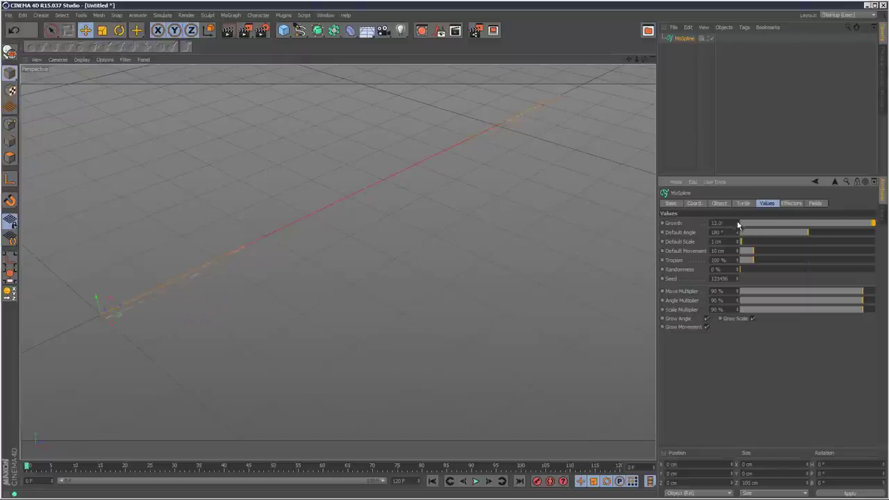
drag(738, 224, 737, 224)
click(745, 124)
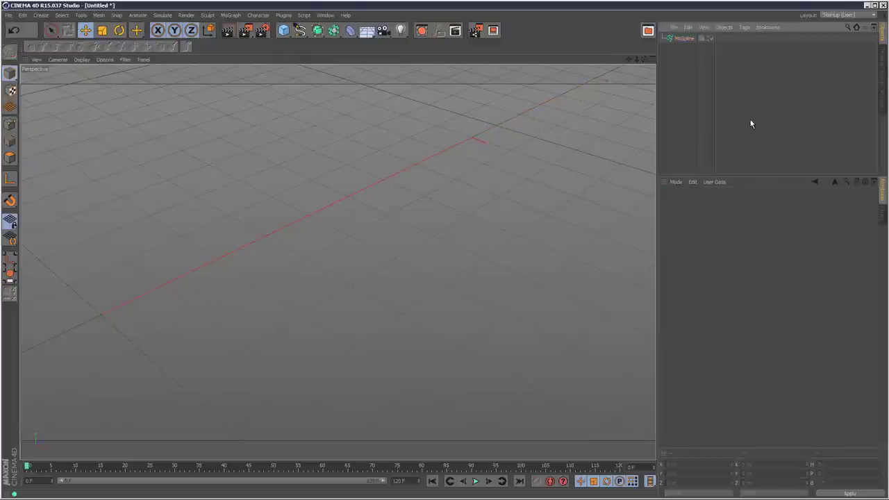
click(683, 39)
Step: Add an Extrude generator and make the MoSpline its child
drag(628, 59, 486, 118)
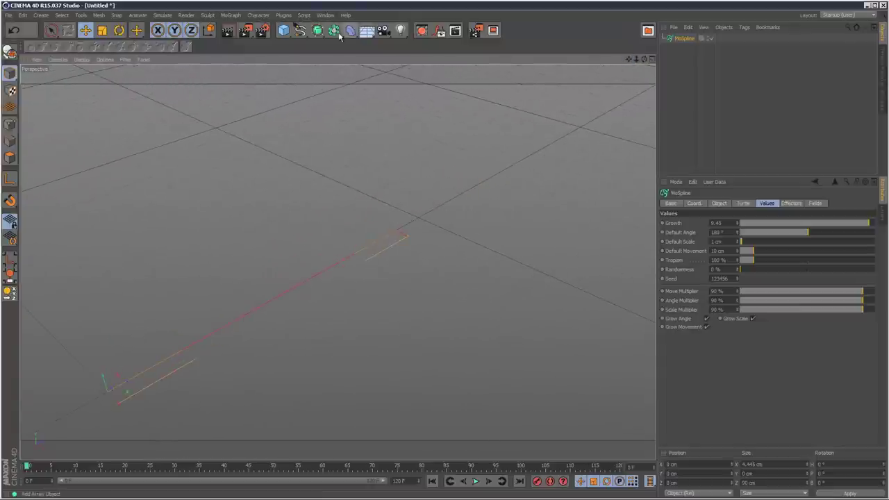
click(317, 30)
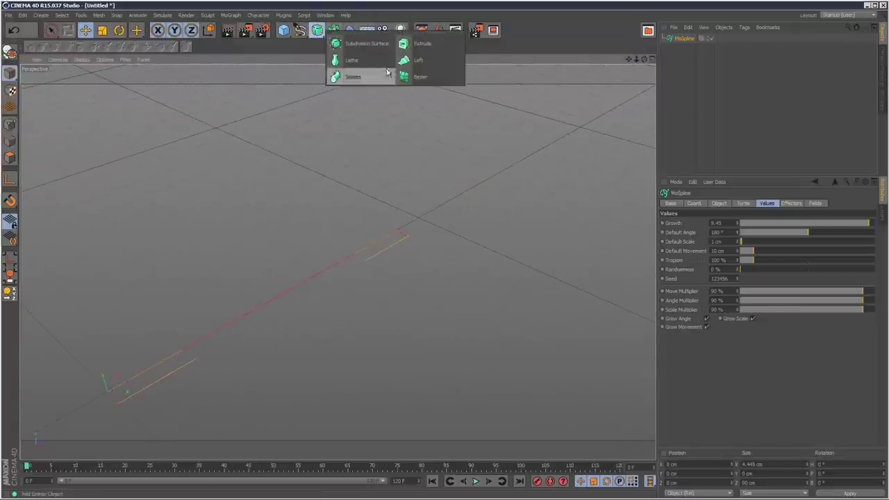
click(424, 44)
drag(685, 48, 683, 39)
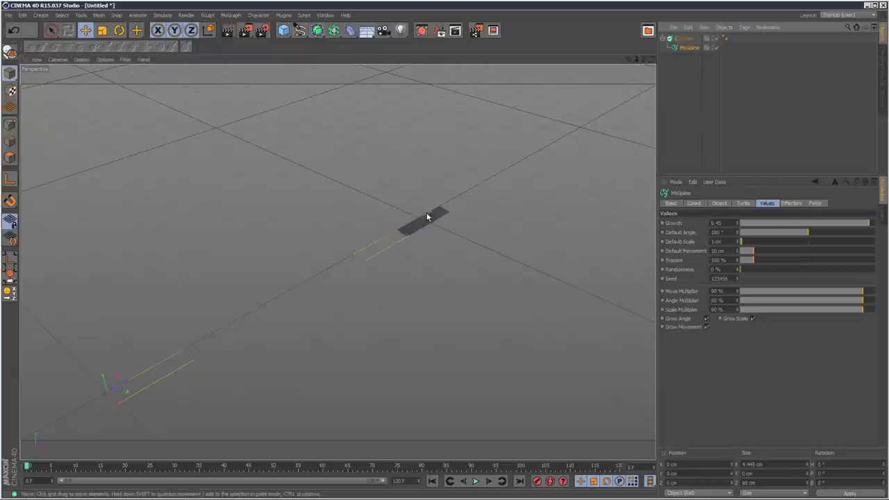
Step: Set the Extrude's movement to 16 cm on Y and 0 cm on Z, and display the geometry with shaded edge lines
click(681, 38)
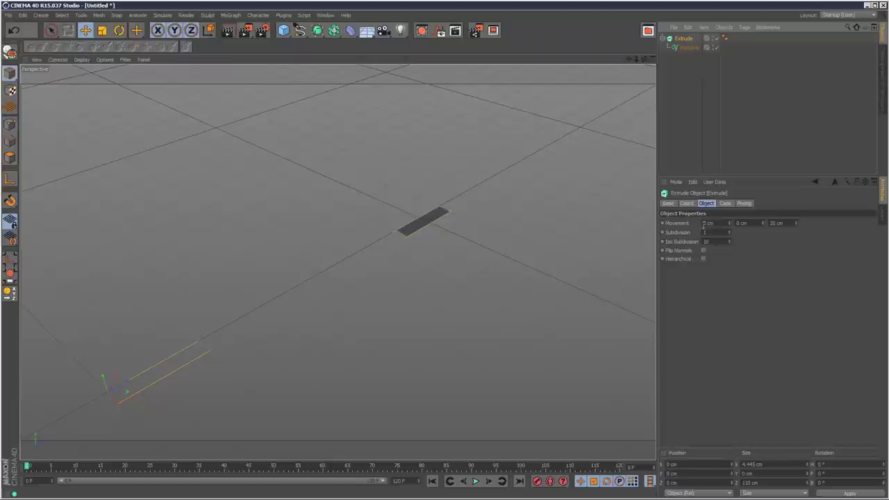
double_click(777, 222)
text(0)
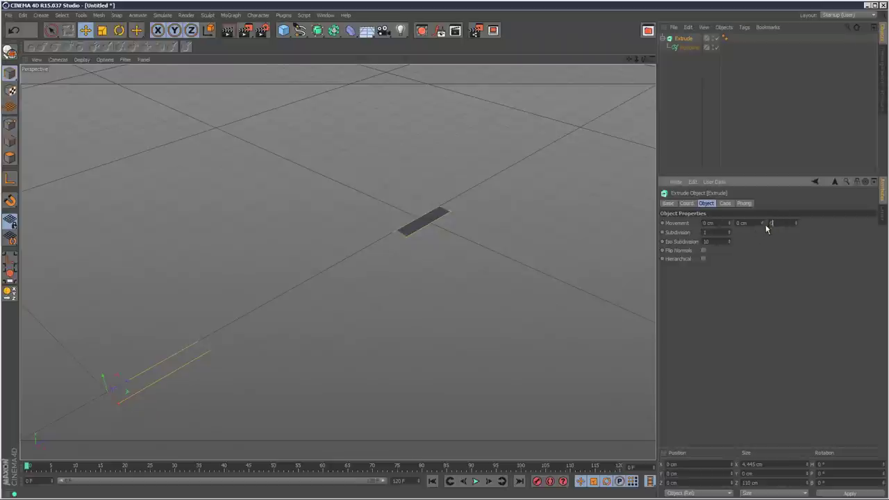
drag(751, 223, 698, 222)
mouse_move(766, 224)
mouse_down()
mouse_move(769, 209)
mouse_move(762, 220)
mouse_up()
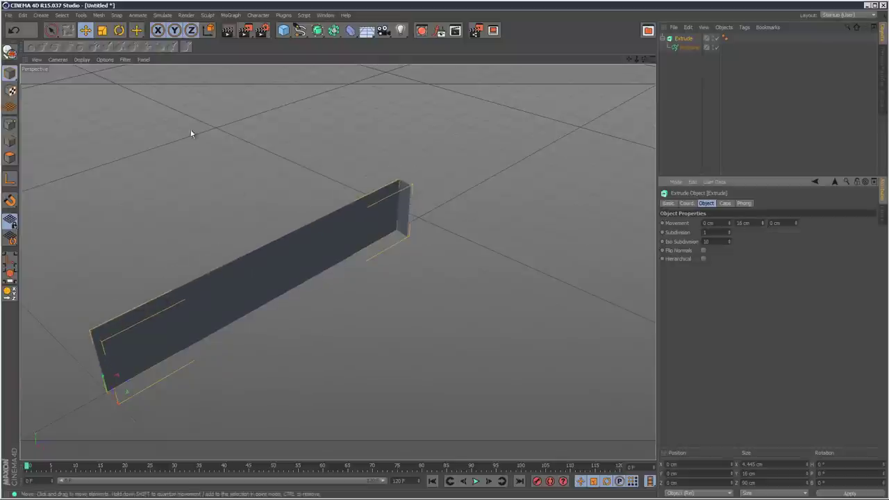
click(82, 60)
click(109, 130)
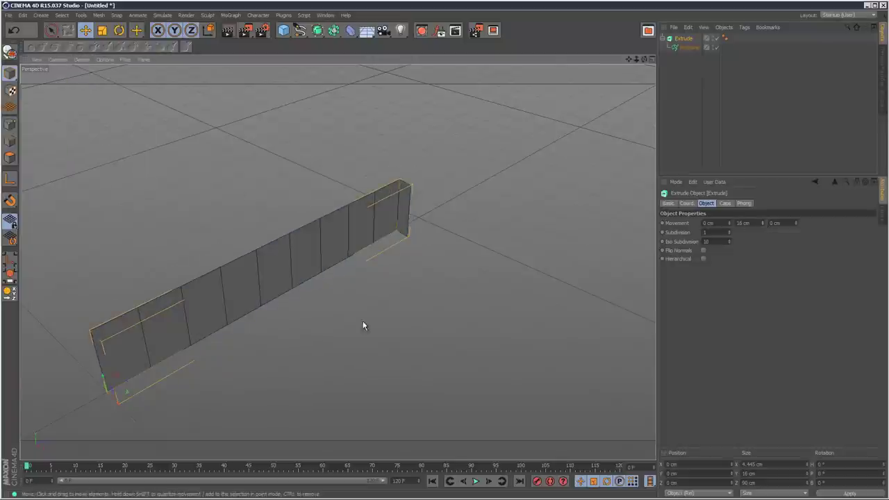
Step: Keyframe the MoSpline's growth at 0 on frame 10
click(689, 48)
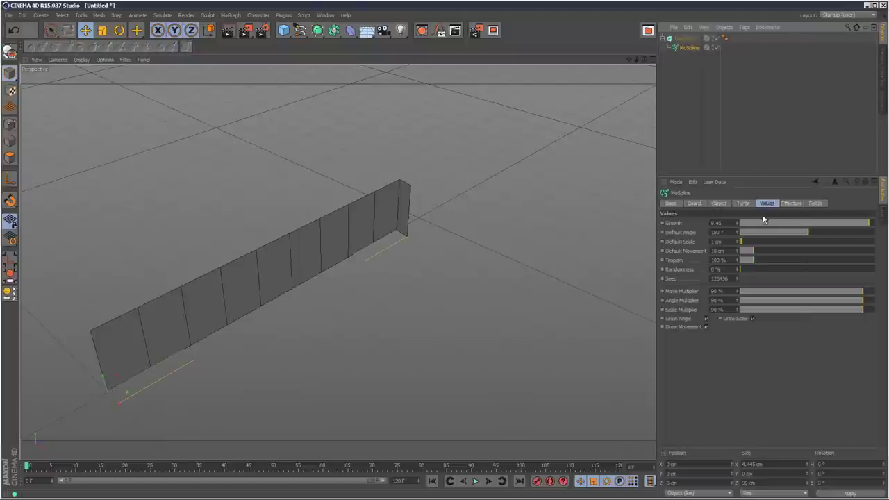
mouse_move(863, 227)
mouse_down()
mouse_move(738, 239)
mouse_move(886, 221)
mouse_move(775, 225)
mouse_move(879, 222)
mouse_up()
alt+right_drag(430, 273, 430, 275)
alt+middle_drag(431, 275, 431, 275)
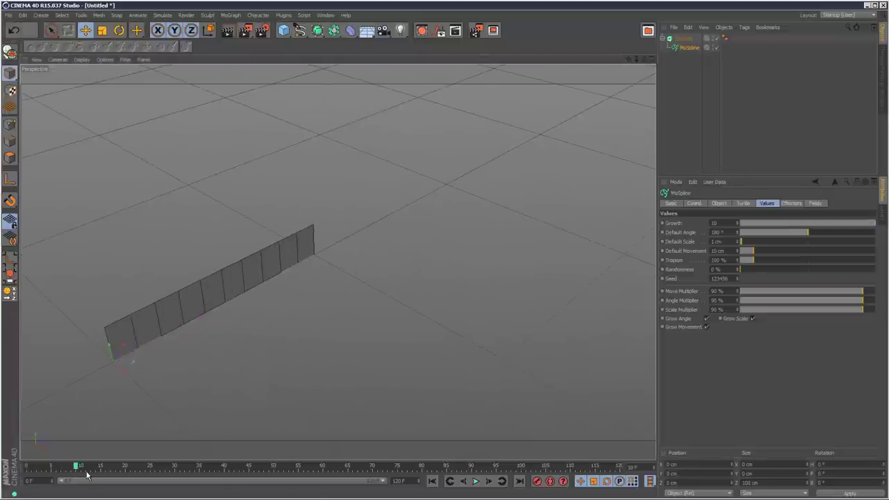
drag(822, 222, 708, 226)
ctrl+click(663, 222)
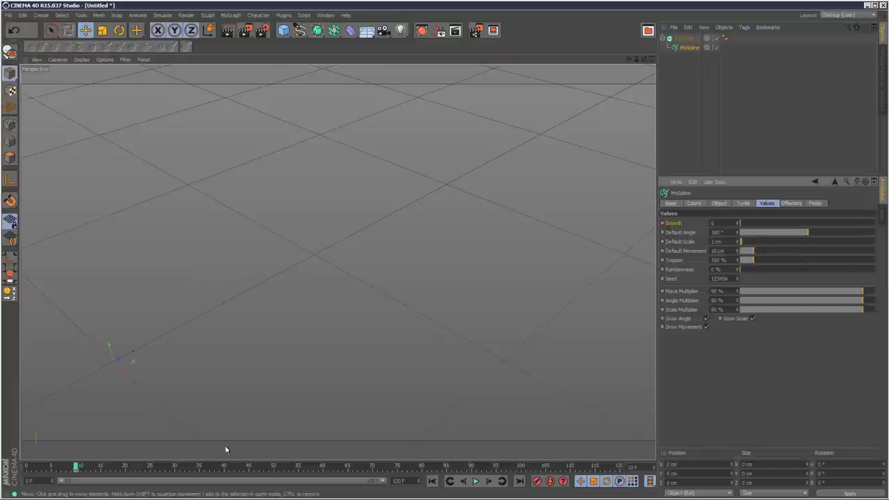
Step: Keyframe the MoSpline's growth at 40 on frame 90
click(472, 467)
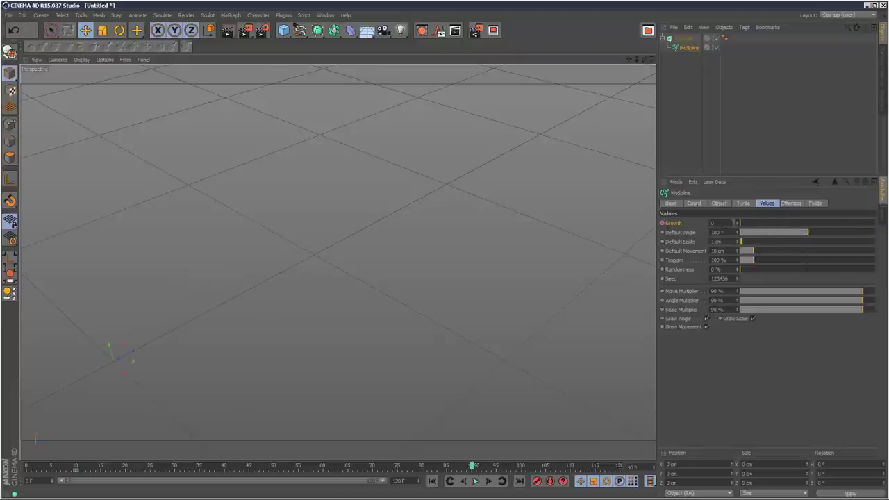
drag(733, 223, 678, 224)
text(0)
key(Return)
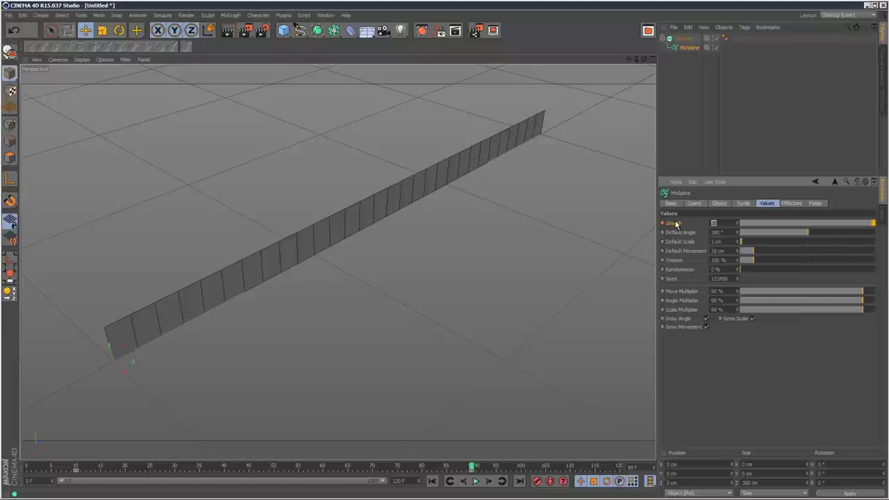
text(40)
key(Return)
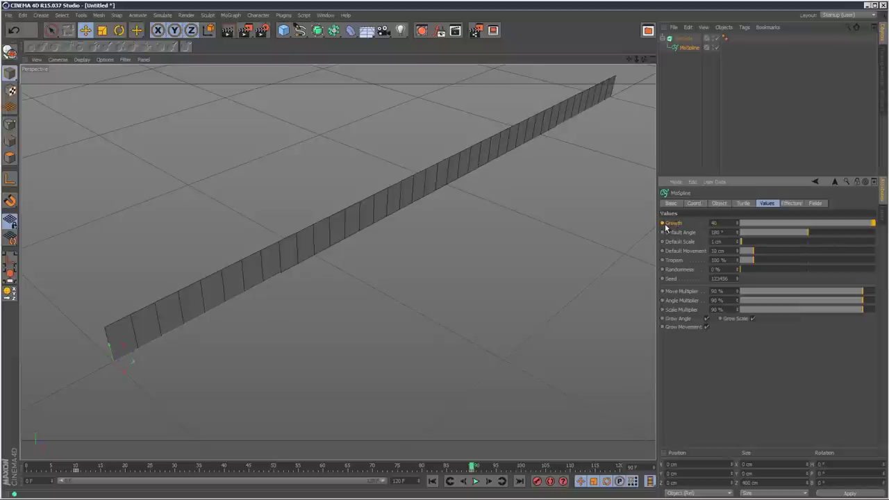
Step: Set the Extrude's Y movement to 10 cm and scrub the timeline to preview the growing strip
drag(644, 59, 422, 276)
click(683, 38)
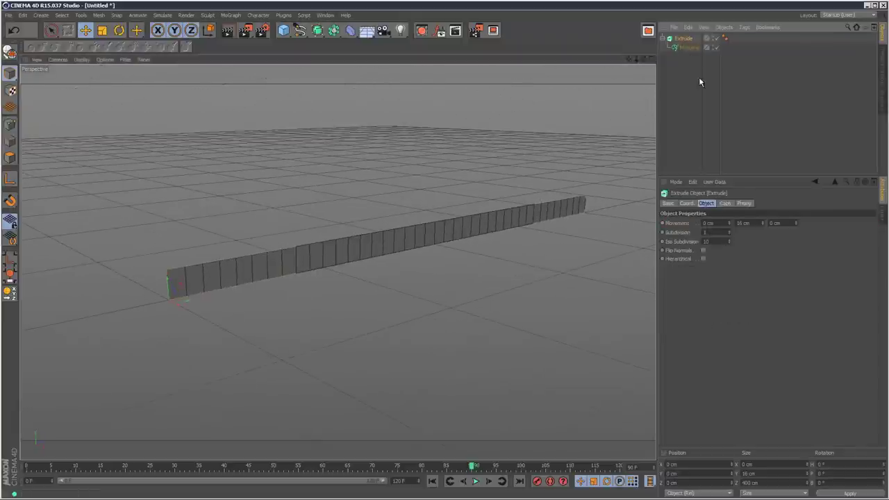
drag(762, 222, 762, 230)
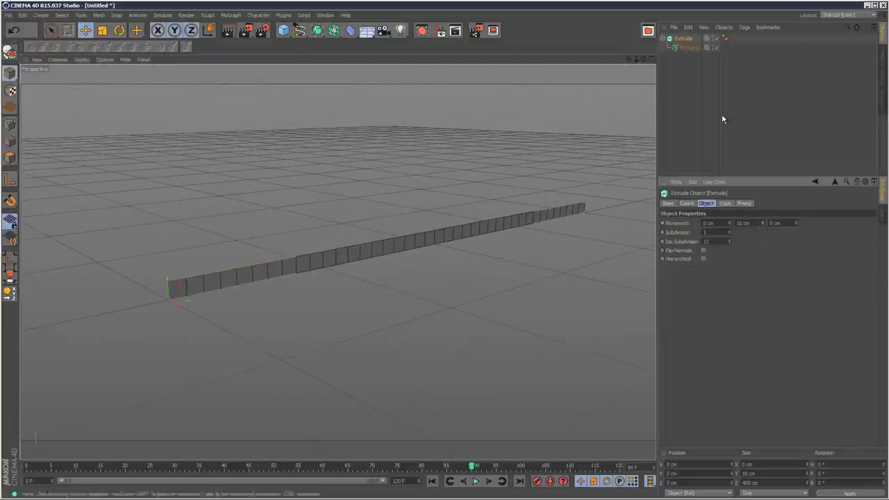
click(672, 104)
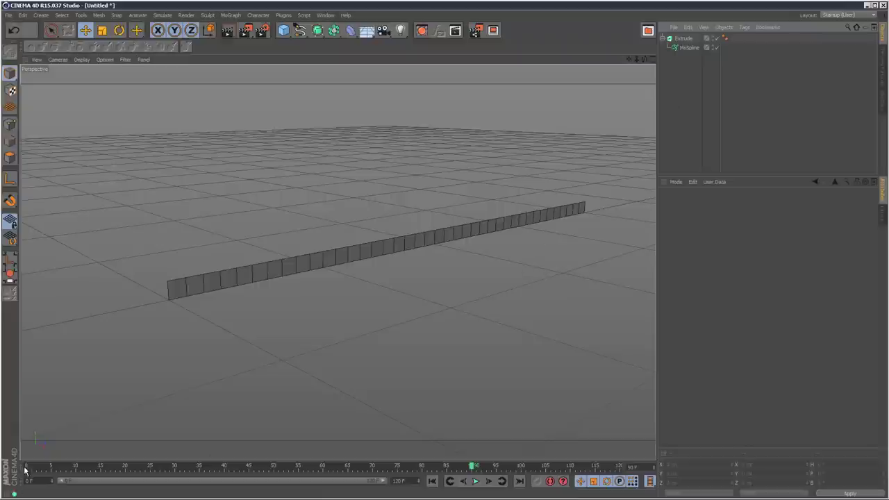
drag(25, 470, 438, 466)
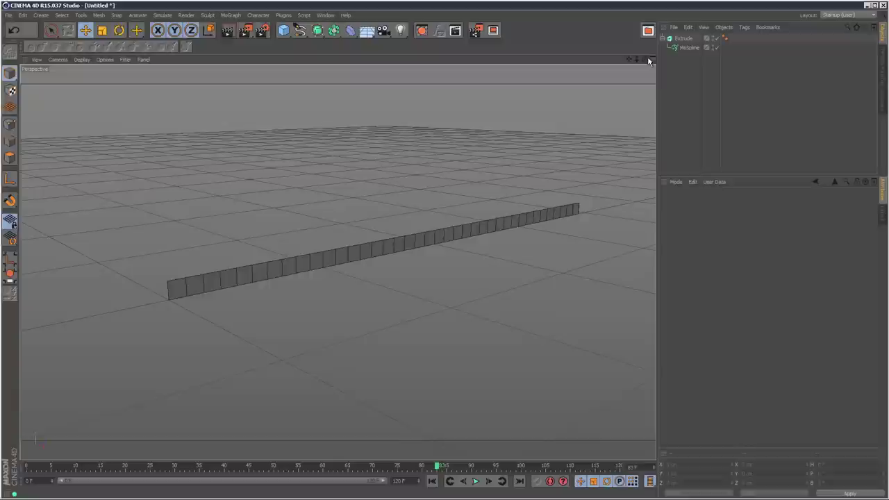
Step: Add a MoGraph Cloner and make the Extrude its child
drag(644, 60, 431, 276)
click(662, 39)
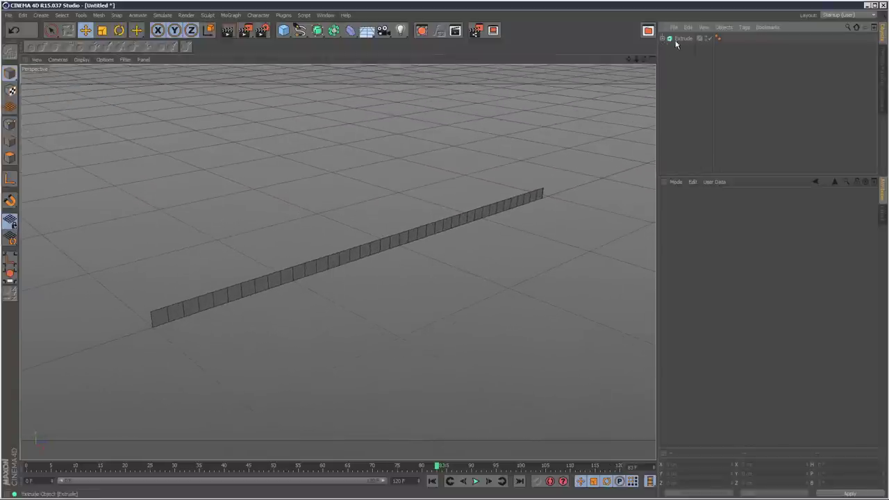
click(677, 40)
click(231, 15)
click(257, 85)
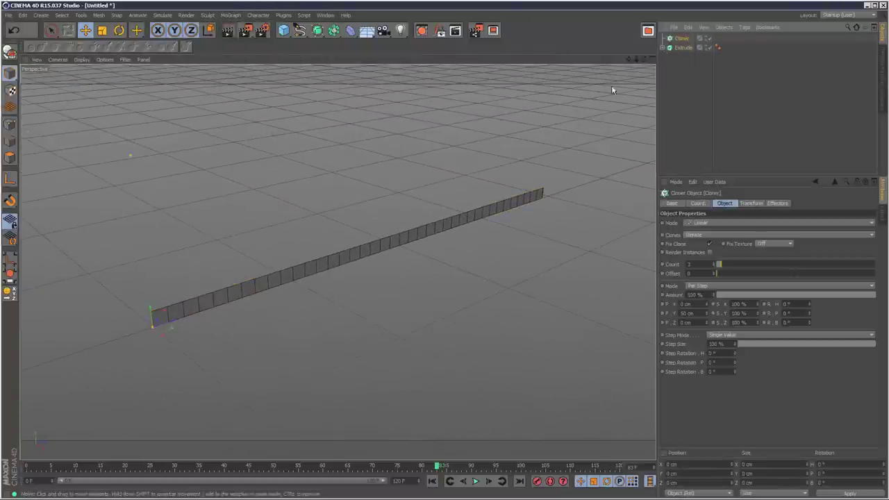
drag(690, 49, 682, 39)
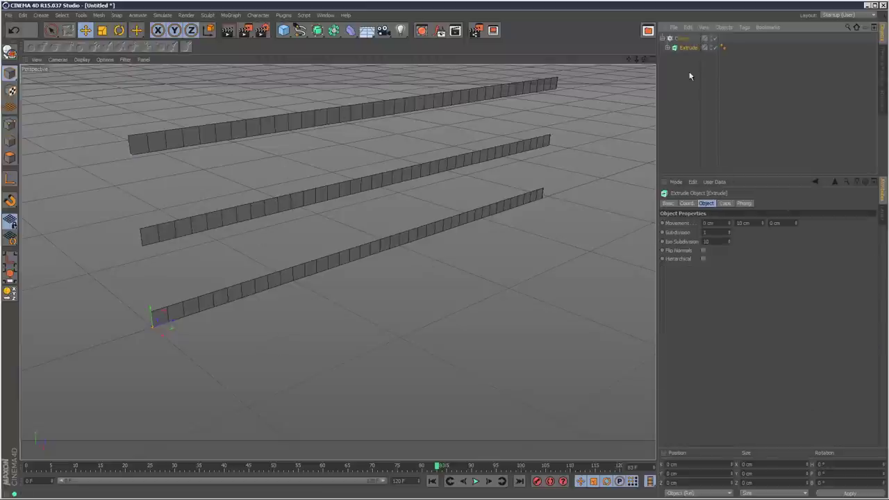
Step: Set the Cloner's Y spacing to 10 cm and its count to 18, and scrub the timeline to preview the growth
click(681, 38)
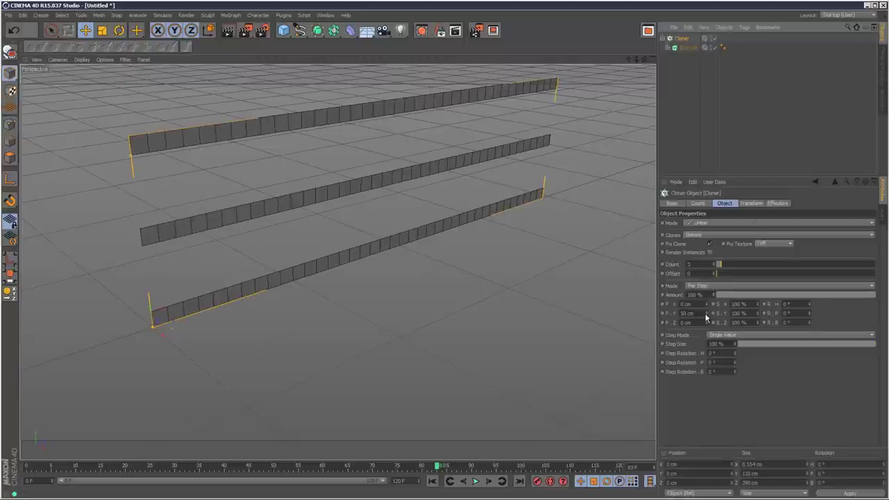
drag(706, 317, 709, 318)
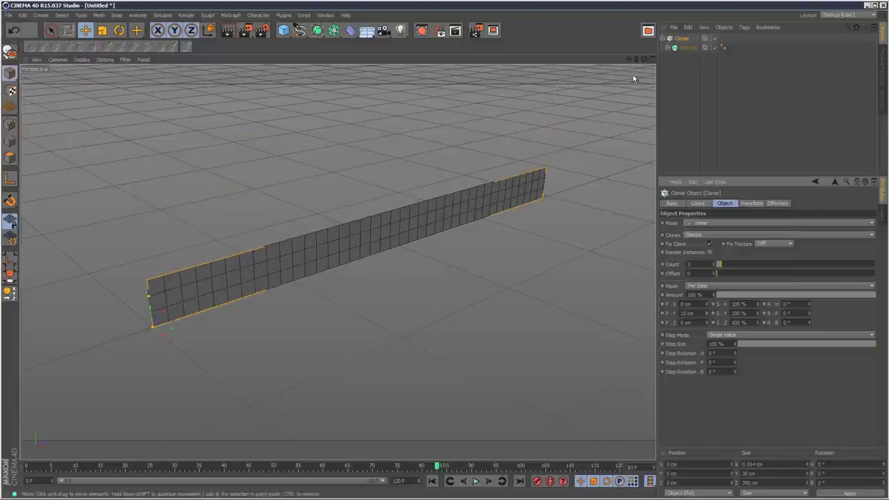
mouse_move(636, 60)
mouse_down()
mouse_move(431, 275)
mouse_move(636, 60)
mouse_move(431, 275)
mouse_move(628, 60)
mouse_up()
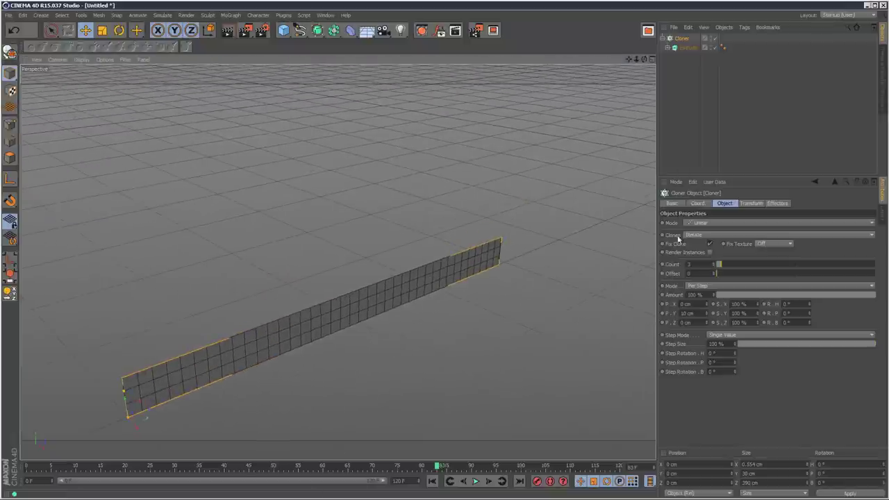
drag(727, 270, 745, 269)
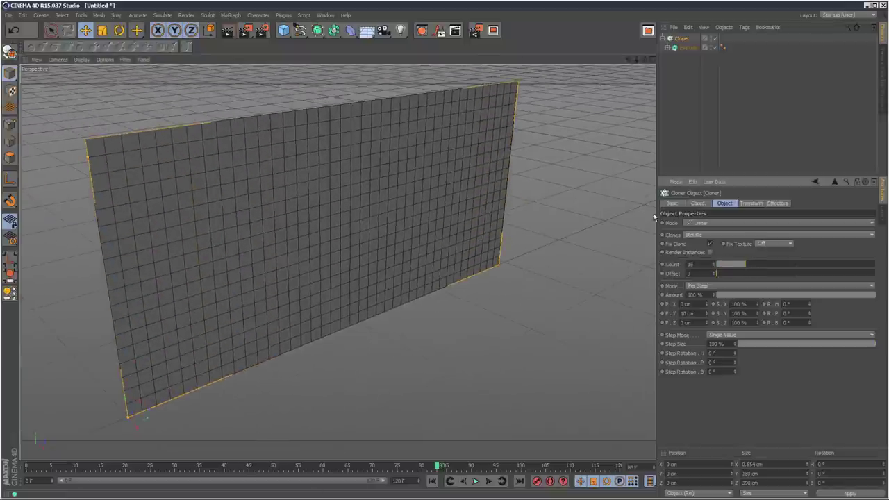
mouse_move(26, 466)
mouse_down()
mouse_move(371, 448)
mouse_move(337, 446)
mouse_up()
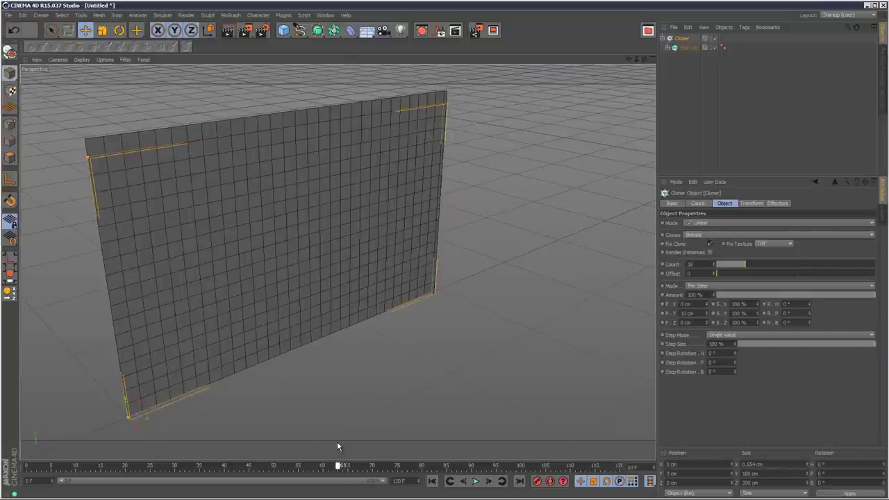
Step: Add a Random effector to the Cloner and turn off its position transform
click(678, 57)
click(684, 39)
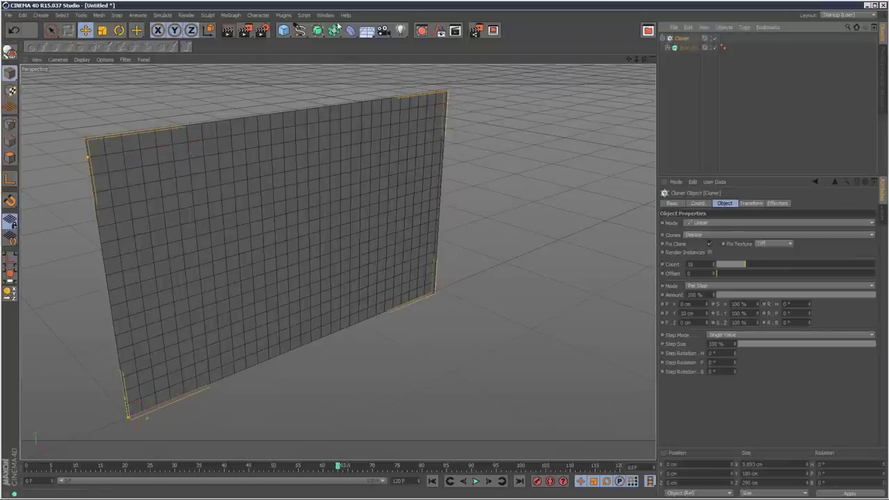
click(230, 14)
mouse_move(251, 30)
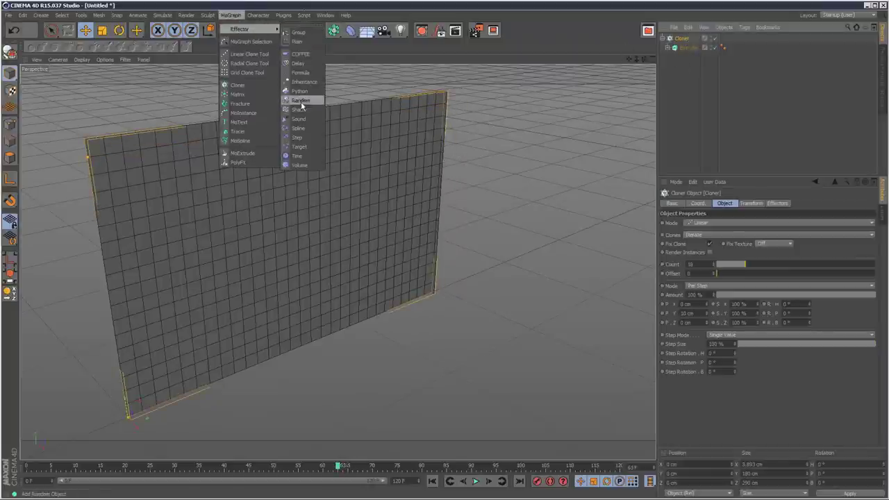
click(300, 100)
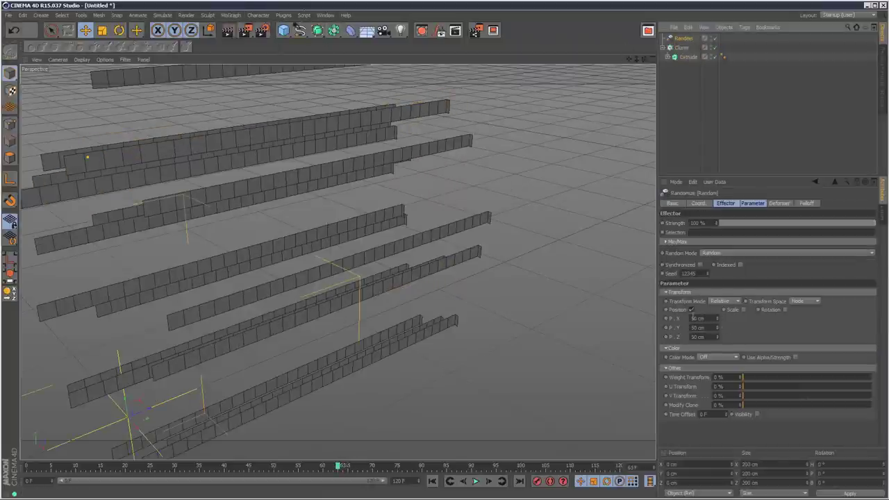
click(690, 310)
Step: Set the Random effector's time offset to 3 F and scrub the timeline to check the staggered growth
click(726, 384)
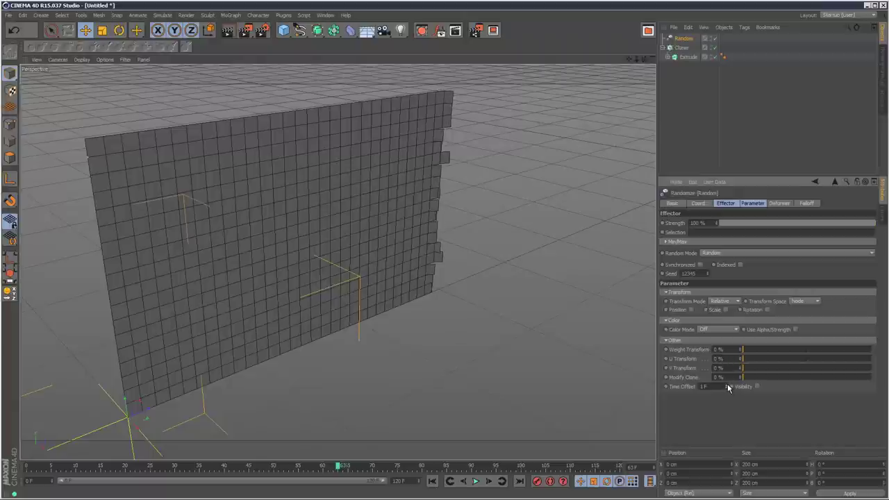
click(727, 384)
click(727, 384)
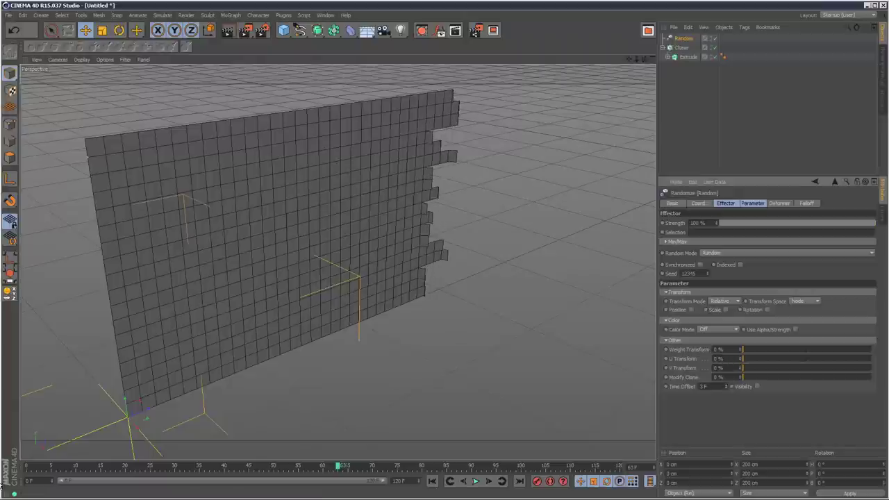
mouse_move(25, 465)
mouse_down()
mouse_move(195, 465)
mouse_move(494, 425)
mouse_move(95, 442)
mouse_move(425, 412)
mouse_move(354, 412)
mouse_move(348, 392)
mouse_up()
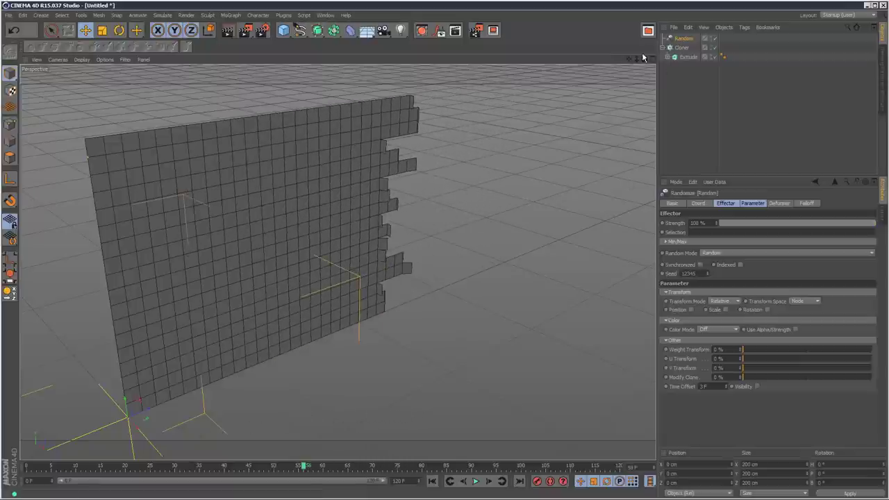
Step: Group the Cloner under a null object
drag(636, 59, 391, 314)
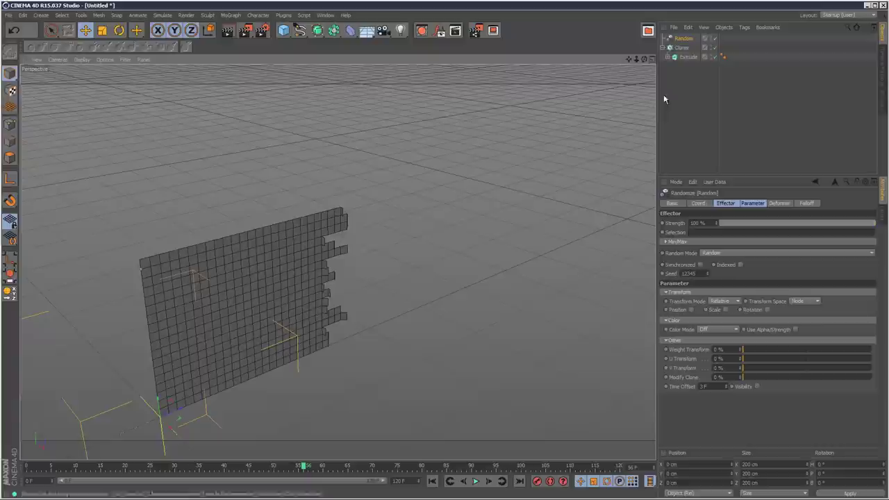
click(663, 47)
click(679, 48)
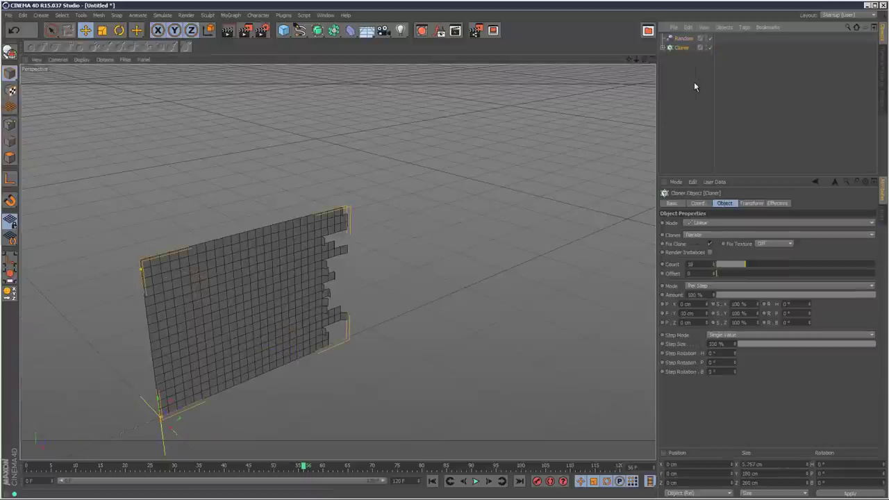
key(alt+g)
click(685, 66)
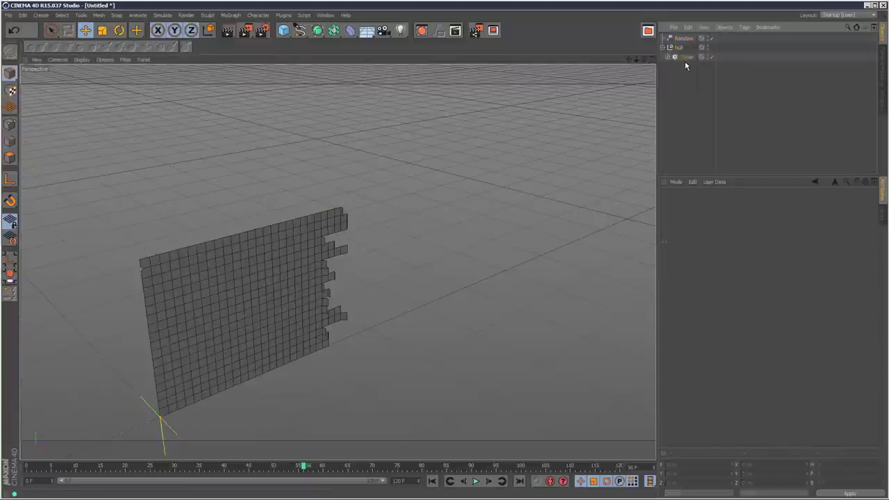
Step: Add a Bend deformer and place it inside the null above the Cloner
click(678, 47)
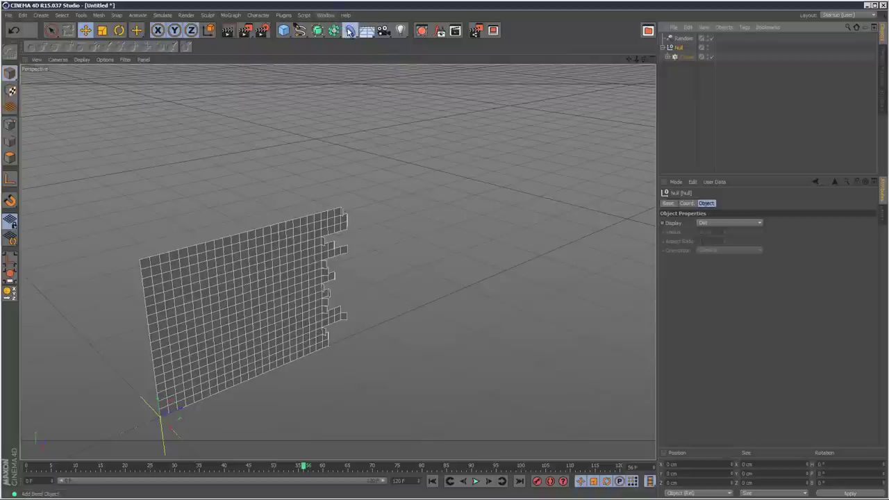
click(349, 32)
click(381, 44)
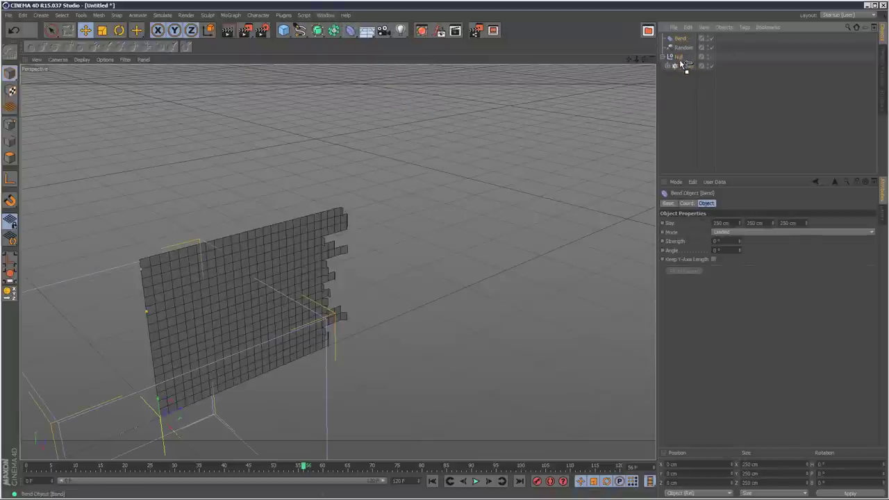
drag(683, 64, 683, 64)
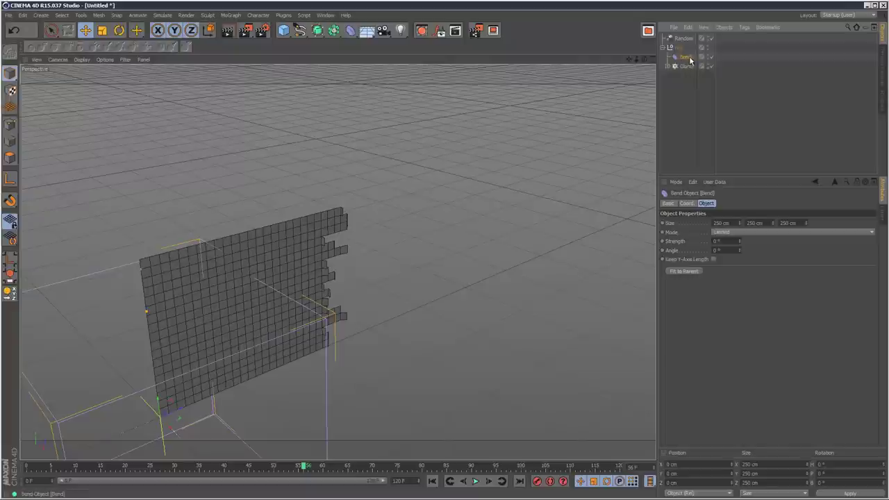
click(687, 66)
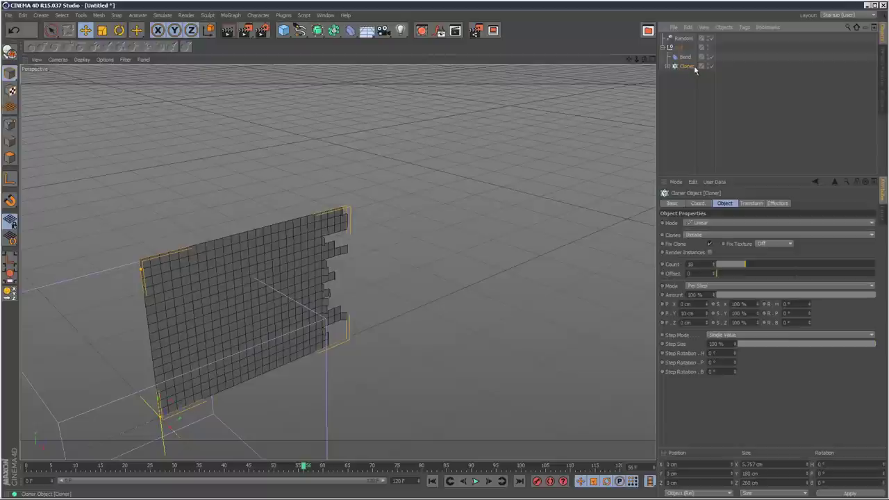
Step: Switch the Bend deformer to Unlimited mode and raise its strength until the wall of squares rolls into a tube
click(685, 57)
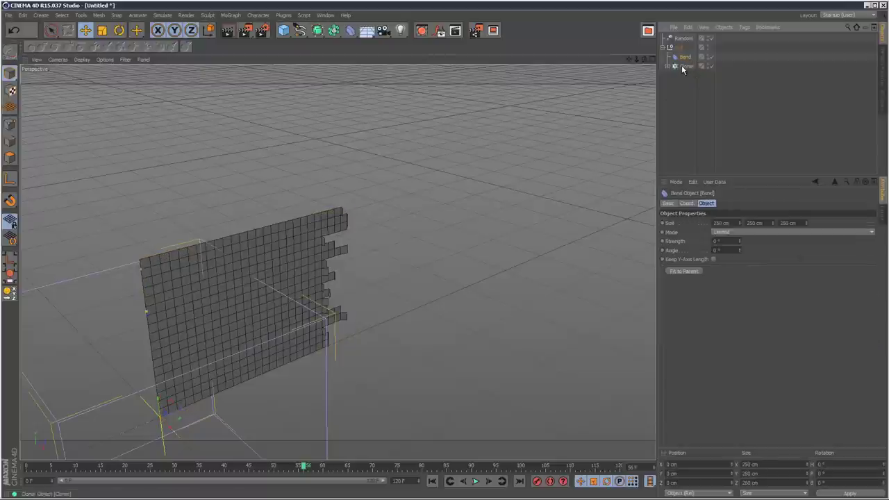
drag(734, 234, 741, 241)
drag(636, 59, 431, 273)
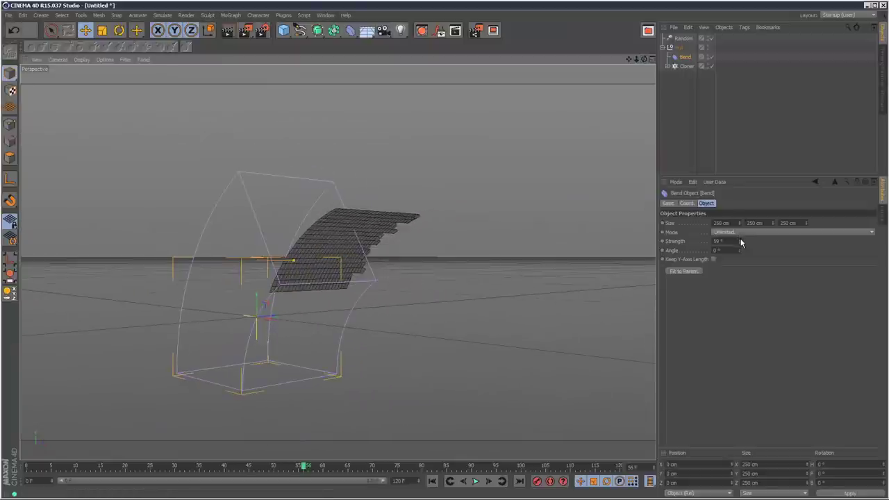
drag(740, 242, 740, 243)
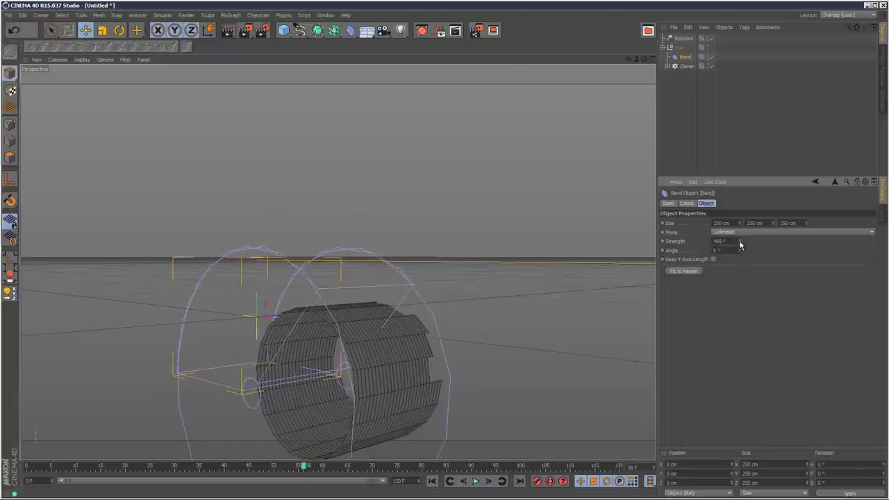
click(170, 461)
drag(170, 458, 545, 439)
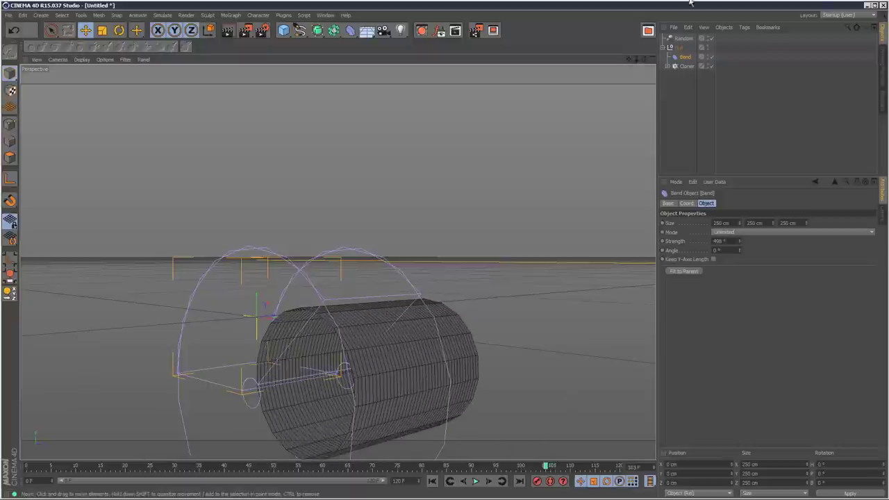
Step: Turn on Keep Y-Axis Length for the Bend deformer and frame the narrower tube
drag(636, 60, 439, 276)
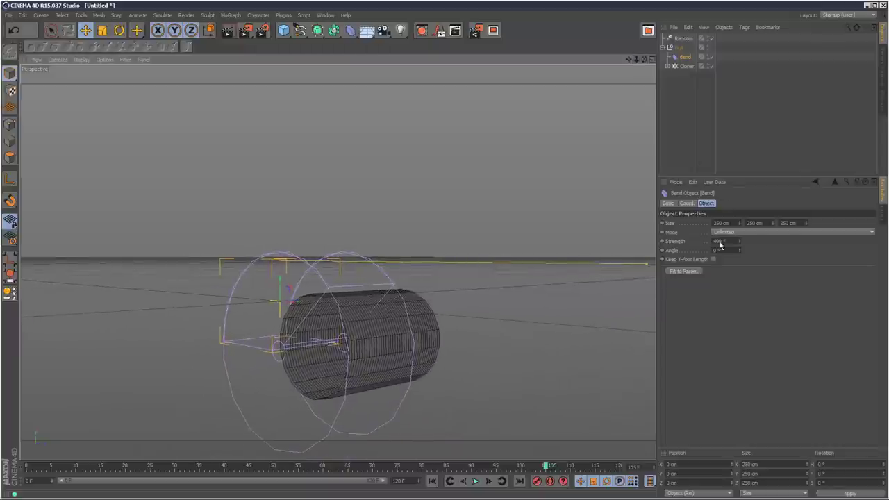
click(714, 259)
drag(644, 63, 432, 274)
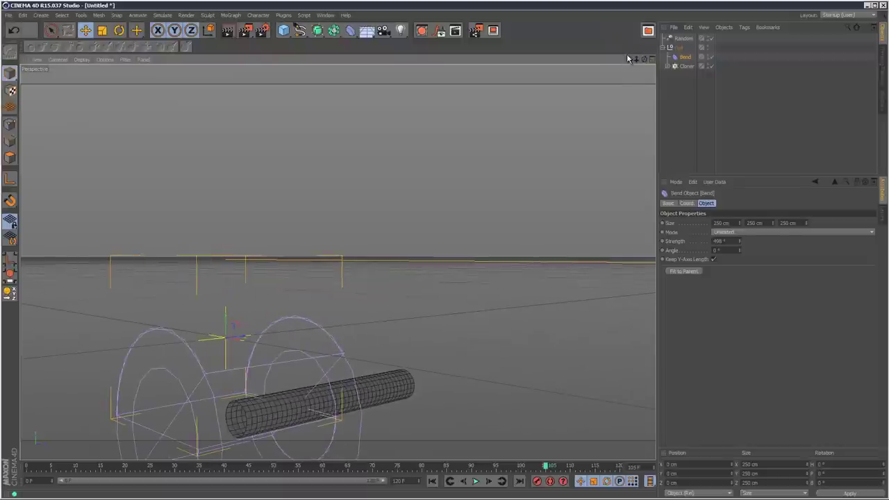
drag(627, 59, 429, 274)
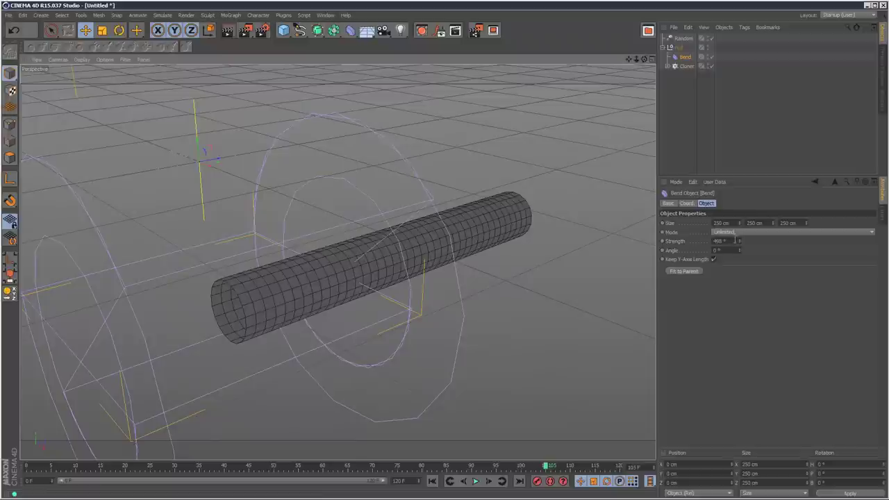
Step: Raise the Bend deformer's strength to 500° while checking the tube's seam from different angles
drag(739, 243, 740, 244)
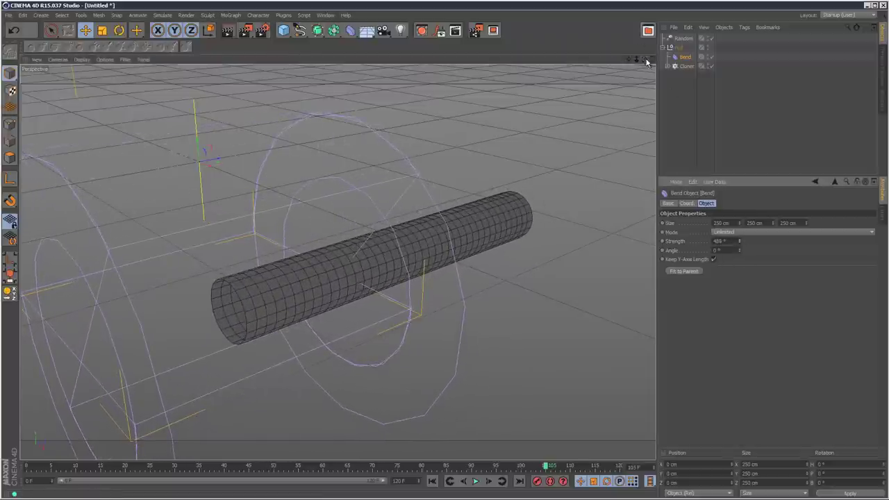
drag(644, 60, 652, 70)
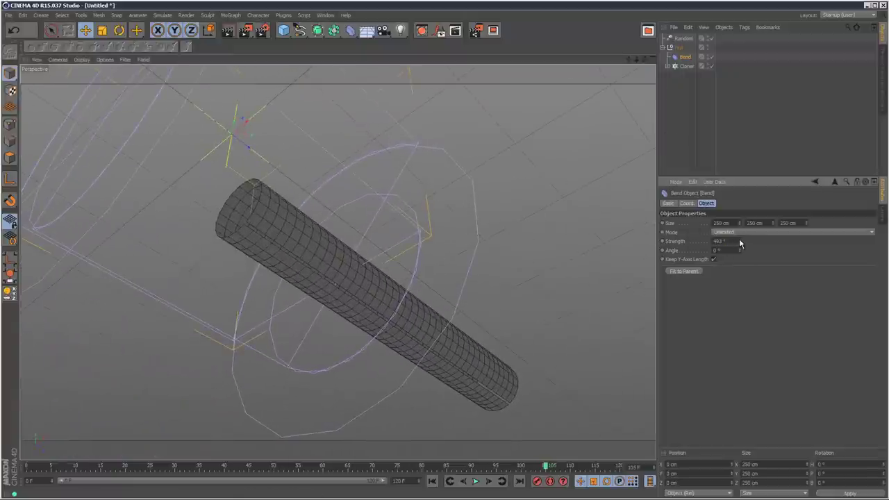
drag(739, 239, 739, 242)
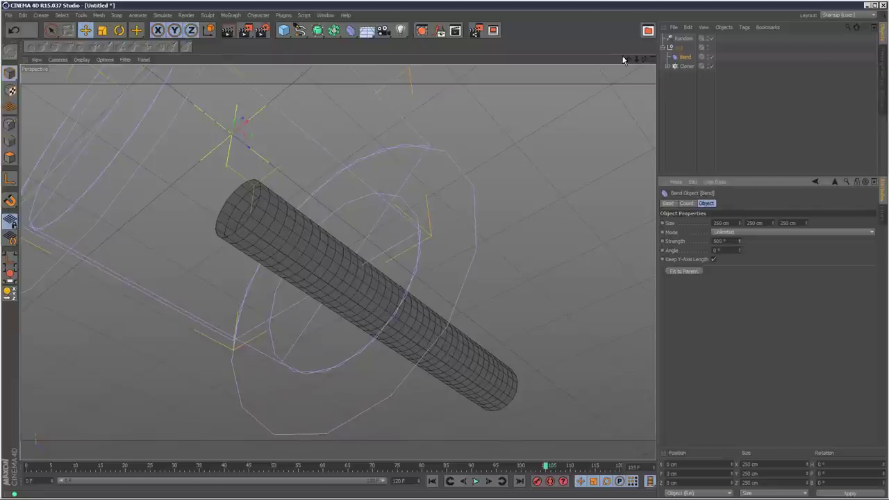
drag(643, 60, 430, 277)
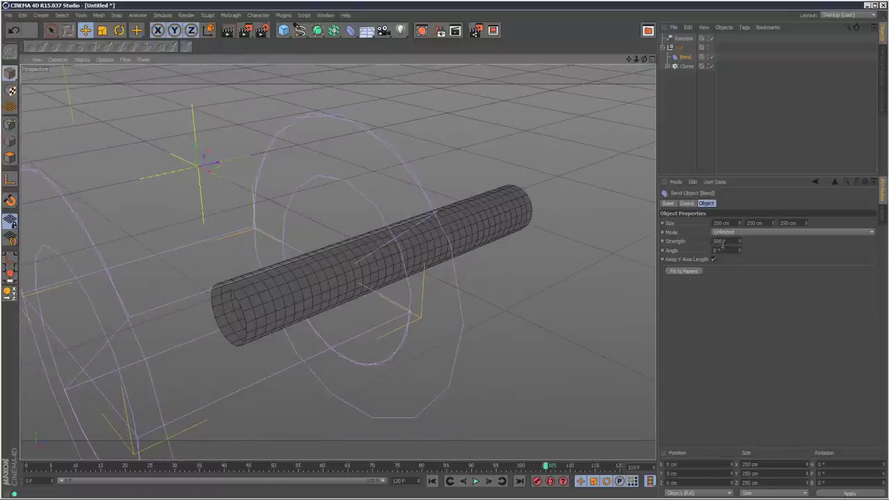
Step: Scrub the animation from the beginning and examine how the tube grows from its open end
drag(24, 470, 273, 430)
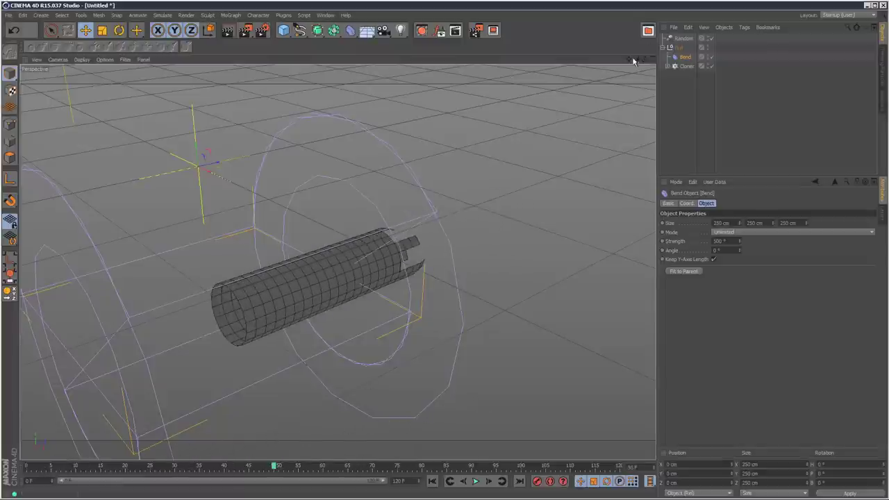
alt+drag(428, 274, 429, 273)
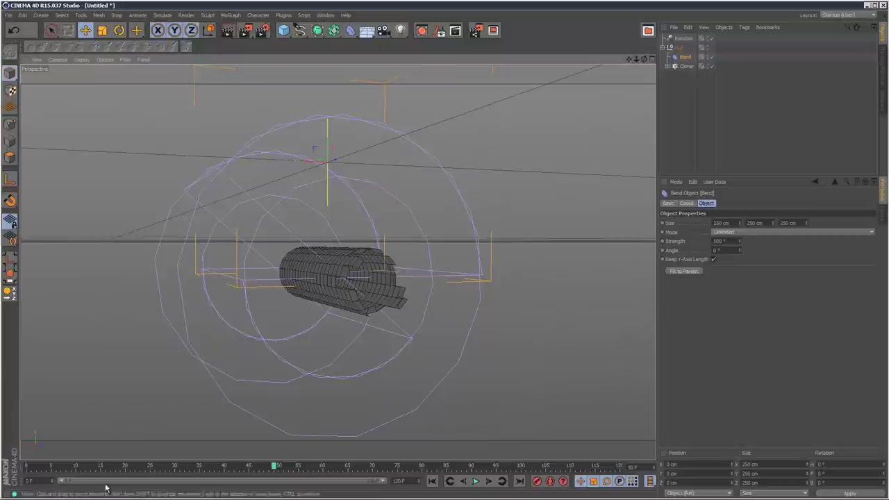
drag(33, 469, 57, 471)
drag(109, 464, 279, 448)
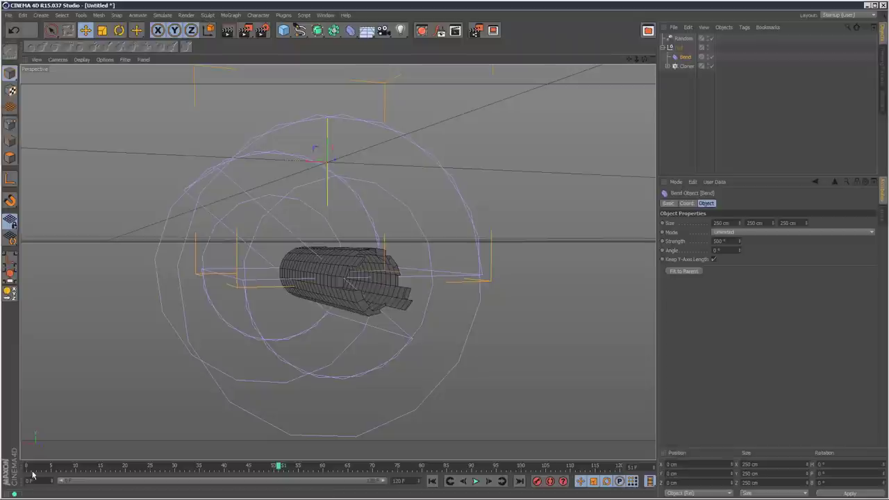
drag(33, 472, 334, 449)
Step: Set the Bend strength to -500° and scrub the animation to check the growth of the oppositely rolled tube
click(716, 240)
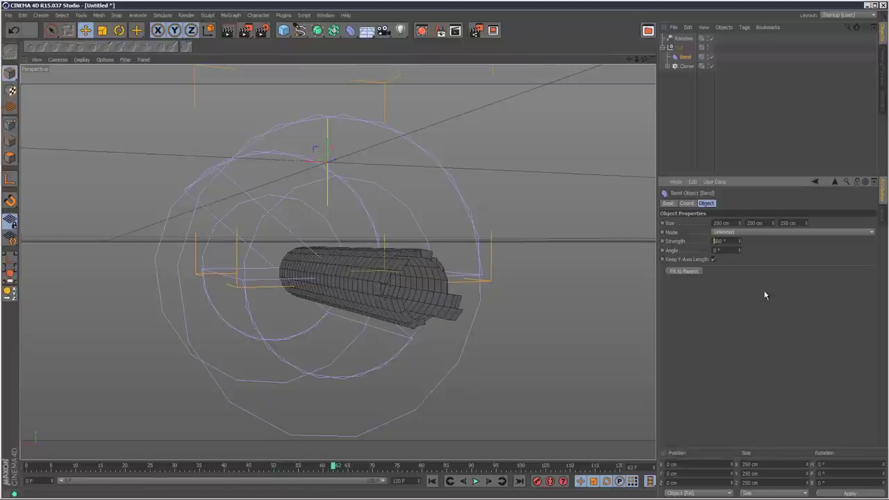
text(-)
key(Return)
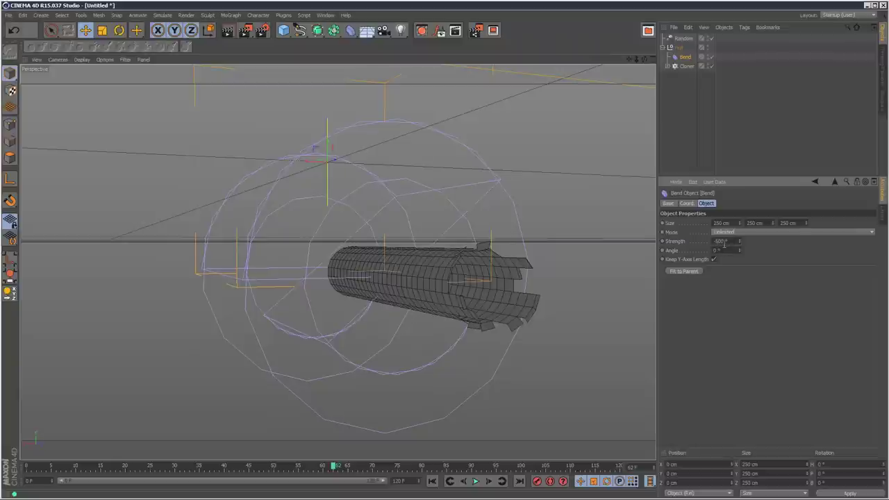
drag(38, 467, 262, 442)
drag(629, 60, 528, 60)
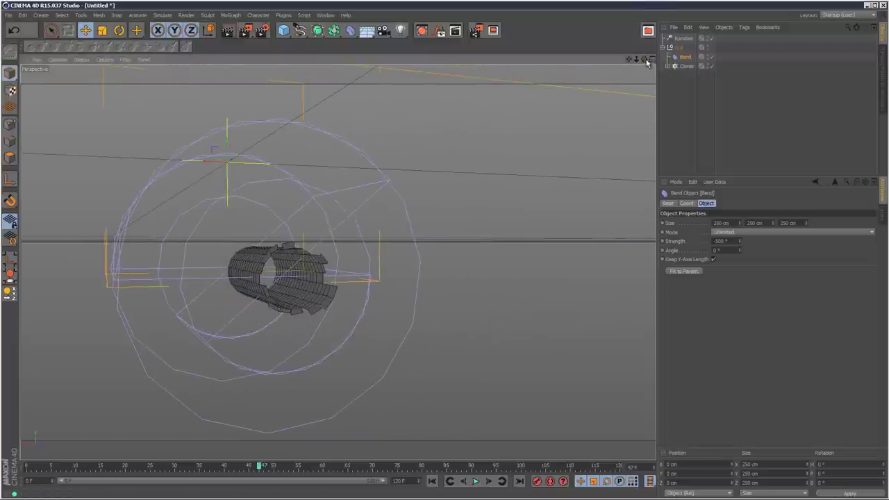
drag(644, 60, 690, 57)
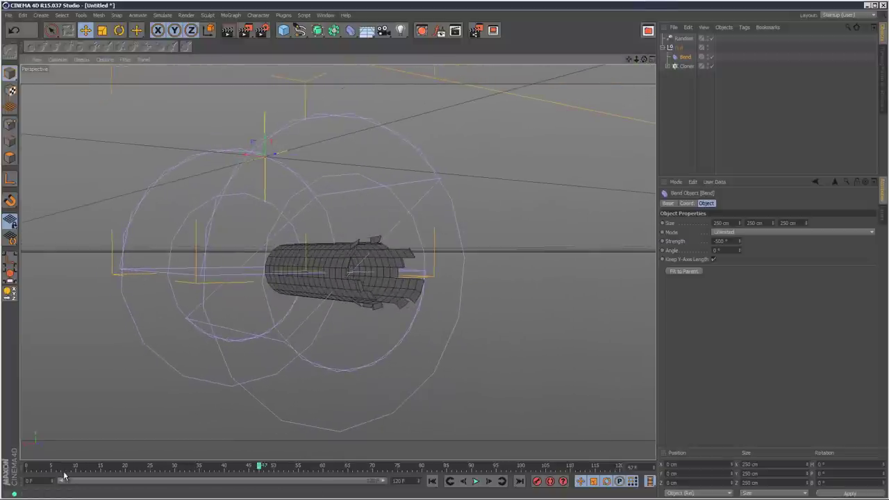
drag(29, 467, 278, 448)
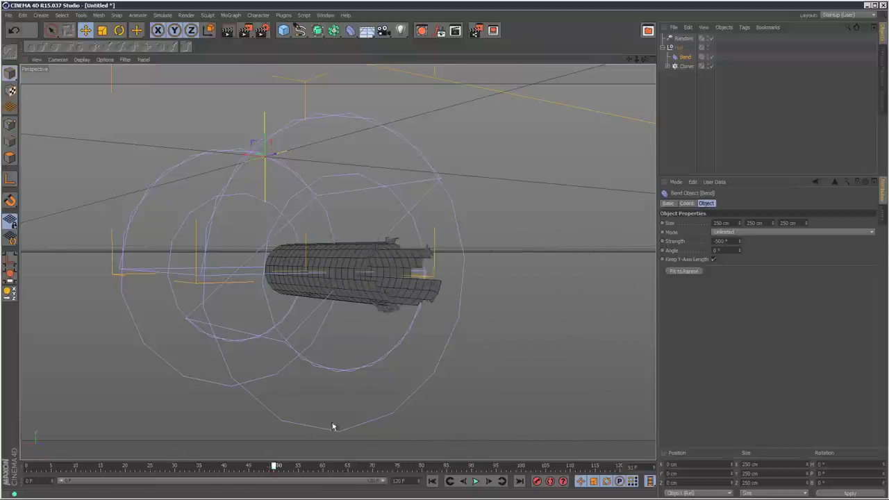
Step: Hide the Bend deformer's cage in the viewport and play the tube animation from the first frame
click(708, 57)
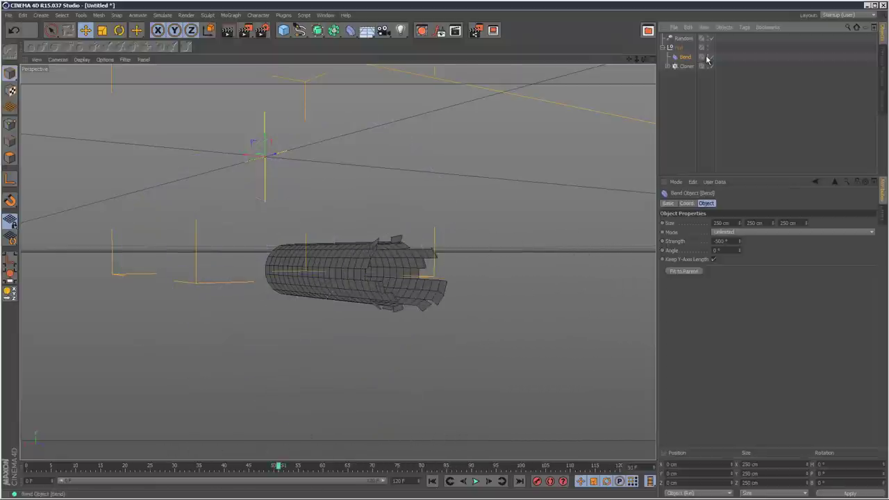
click(743, 132)
click(432, 481)
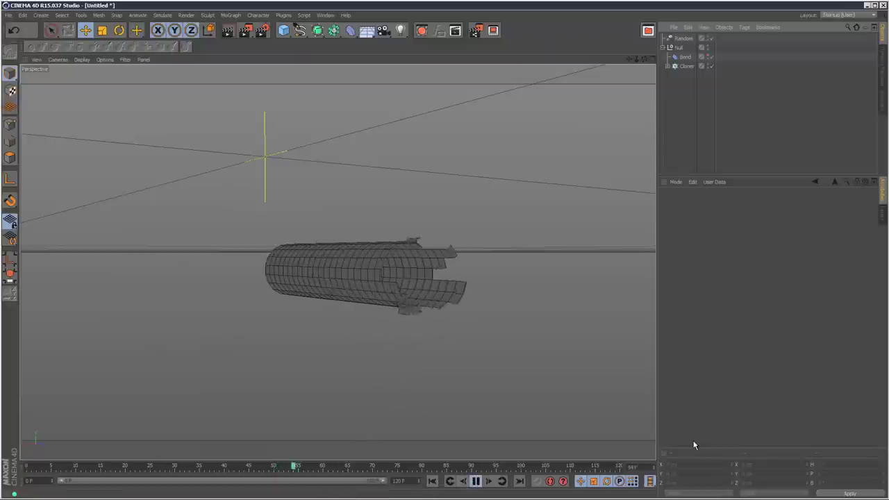
click(475, 481)
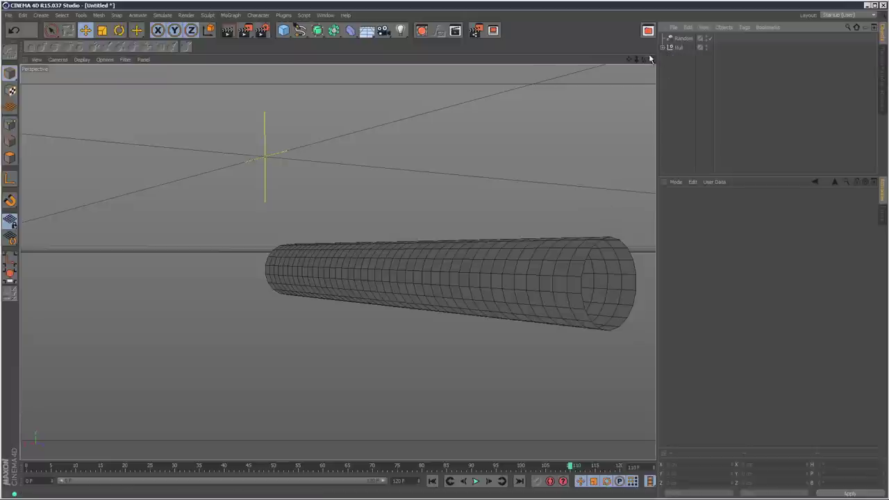
drag(644, 59, 431, 275)
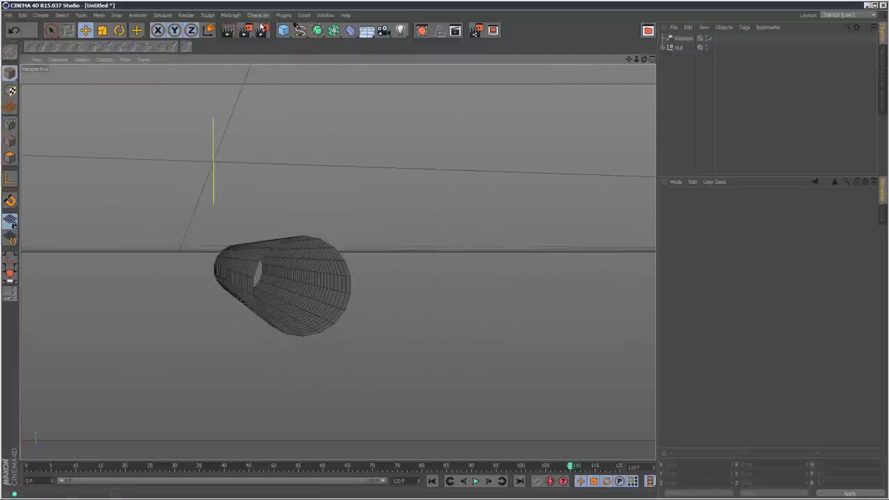
Step: Add a Cloth Surface object and place the Null with the bent Cloner inside it
click(186, 15)
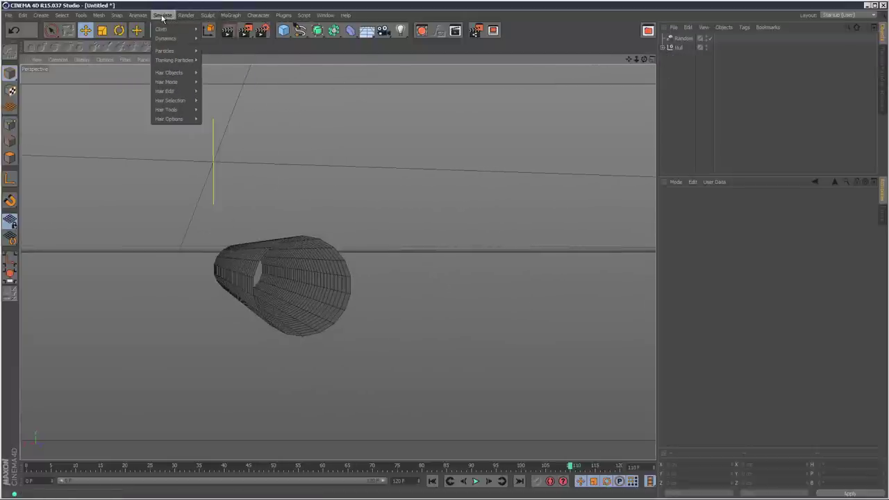
mouse_move(171, 33)
click(226, 32)
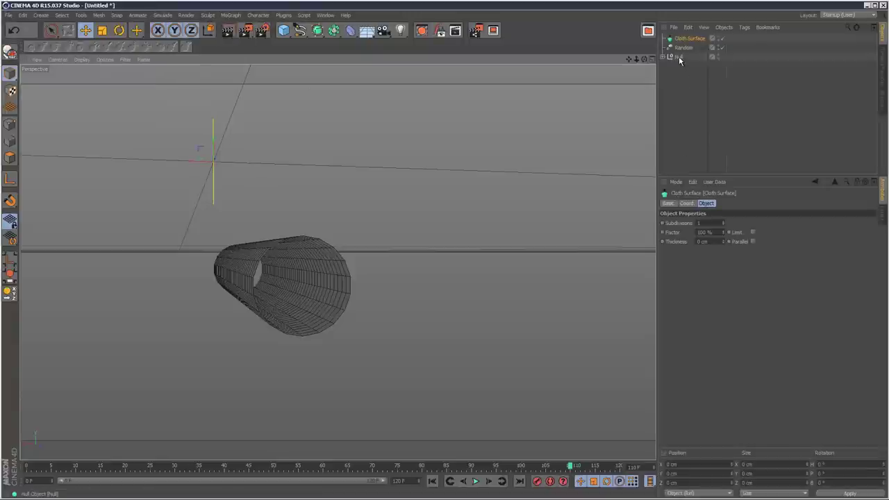
drag(678, 58, 688, 44)
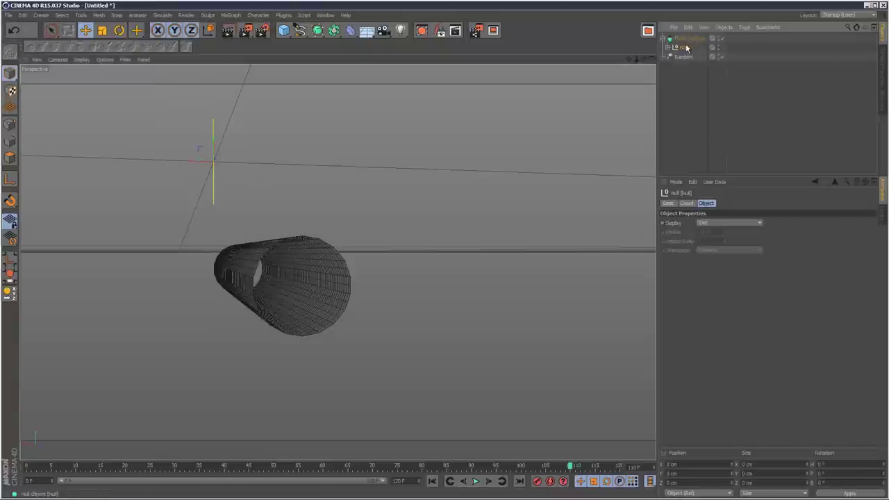
Step: Set the Cloth Surface thickness to 5 cm and scrub the animation to inspect the thickened tube wall
click(688, 38)
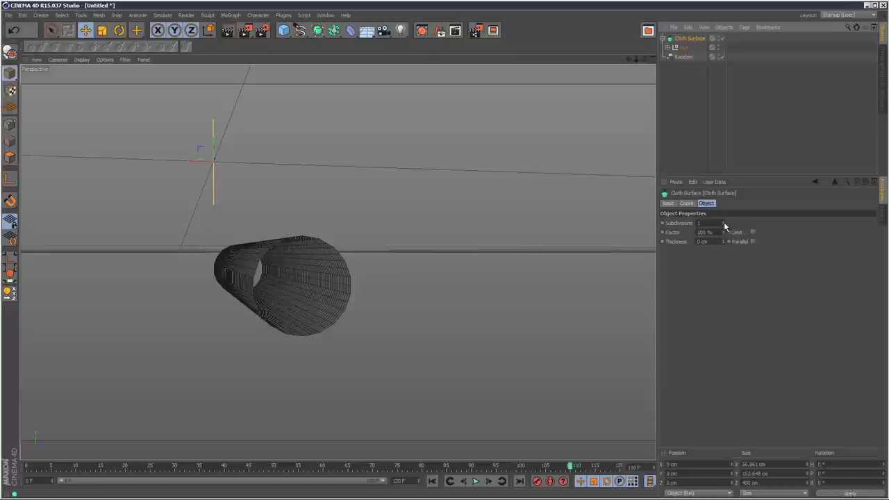
click(723, 239)
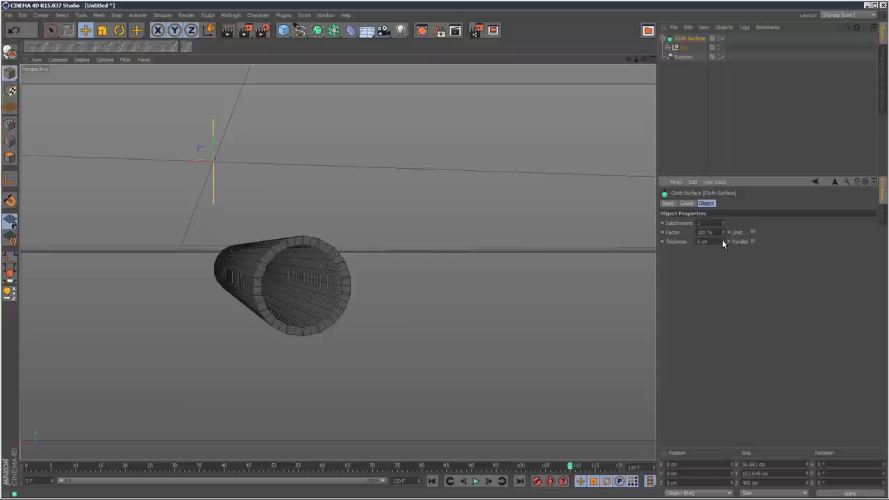
drag(28, 470, 483, 442)
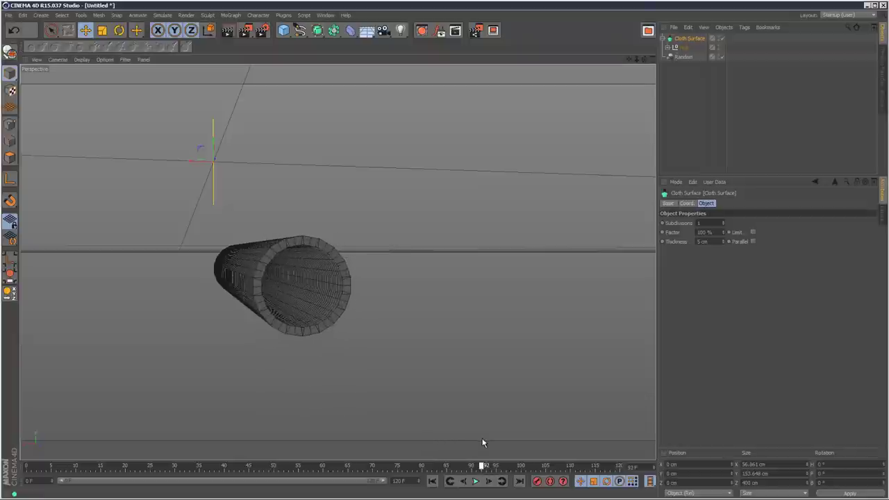
drag(645, 59, 431, 276)
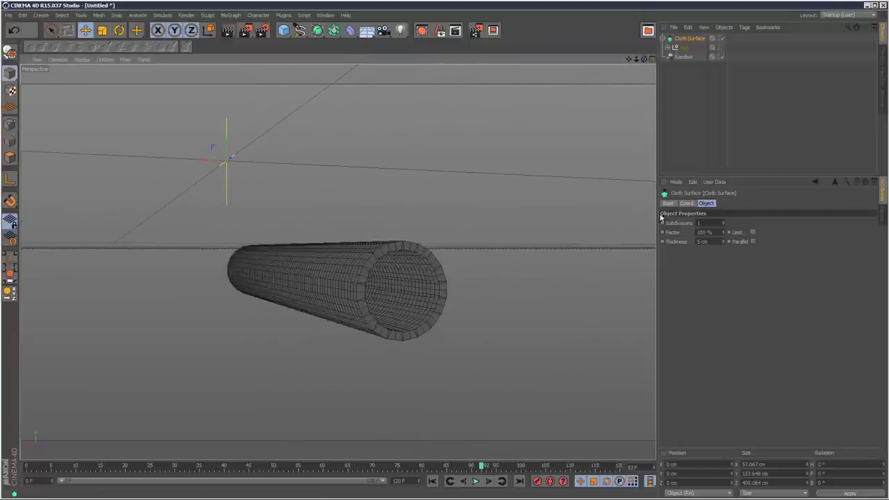
Step: Set the Cloth Surface thickness to 2 cm and move the timeline to frame 97
click(720, 241)
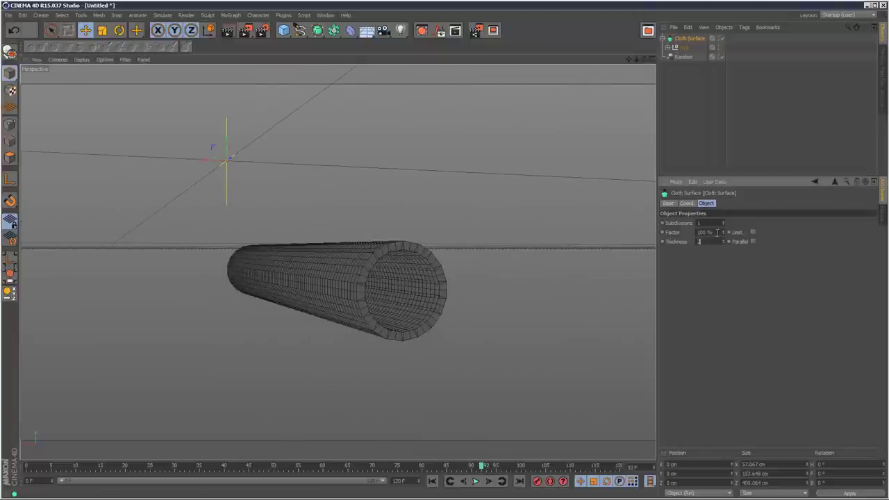
text(2)
key(Return)
drag(479, 468, 506, 474)
Step: Take the Null out of the Cloth Surface and delete the Cloth Surface
click(688, 84)
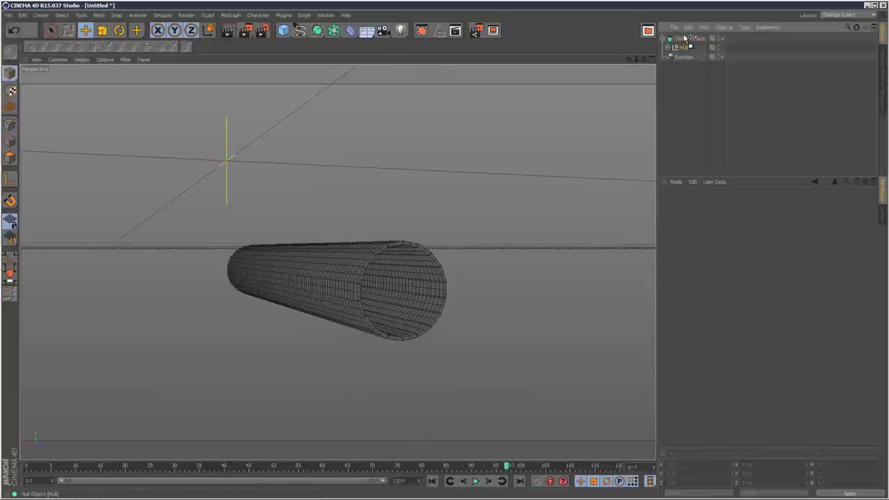
drag(686, 38, 688, 48)
key(Delete)
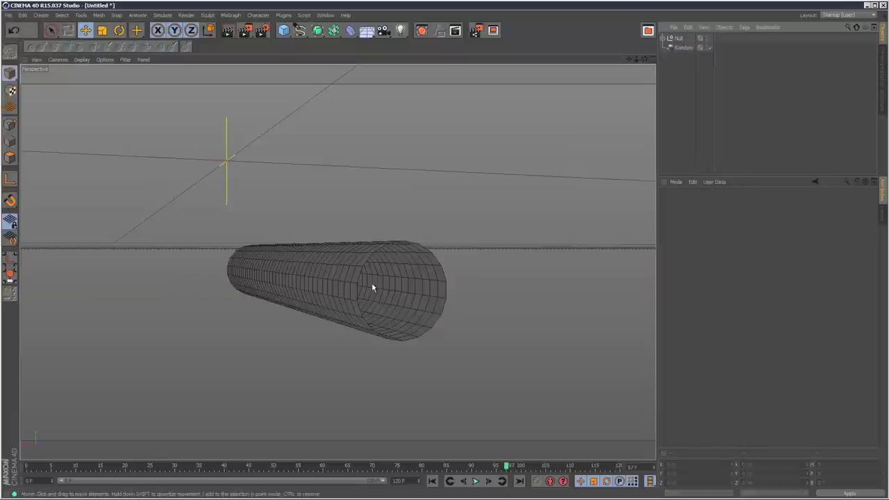
Step: Change the viewport display to smooth shading without lines
click(58, 59)
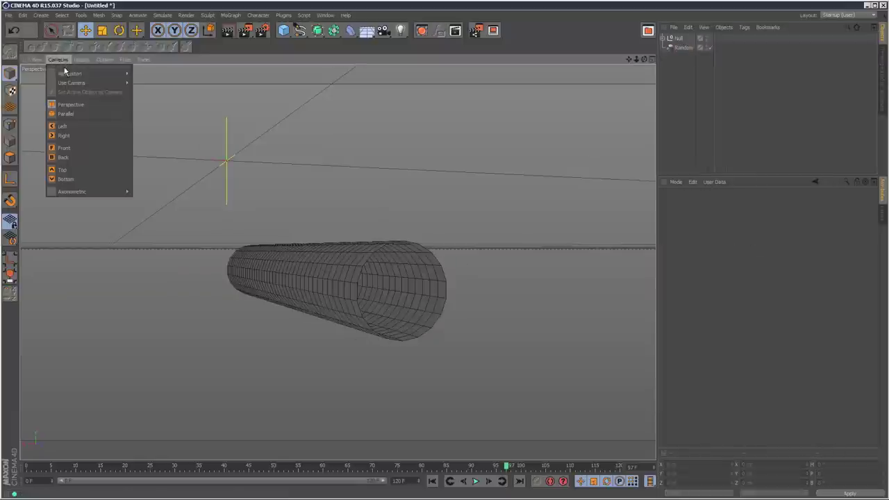
click(97, 72)
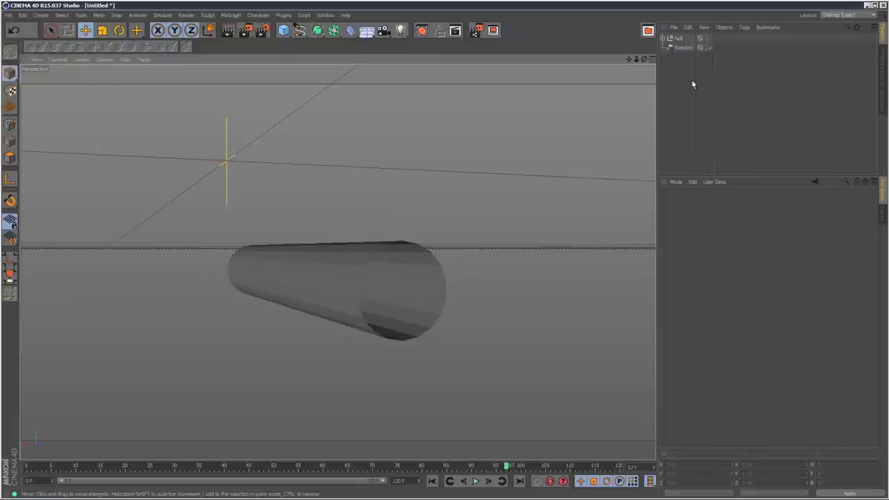
Step: Add a Connect object and place the Null with the Bend and Cloner inside it
click(663, 38)
click(676, 38)
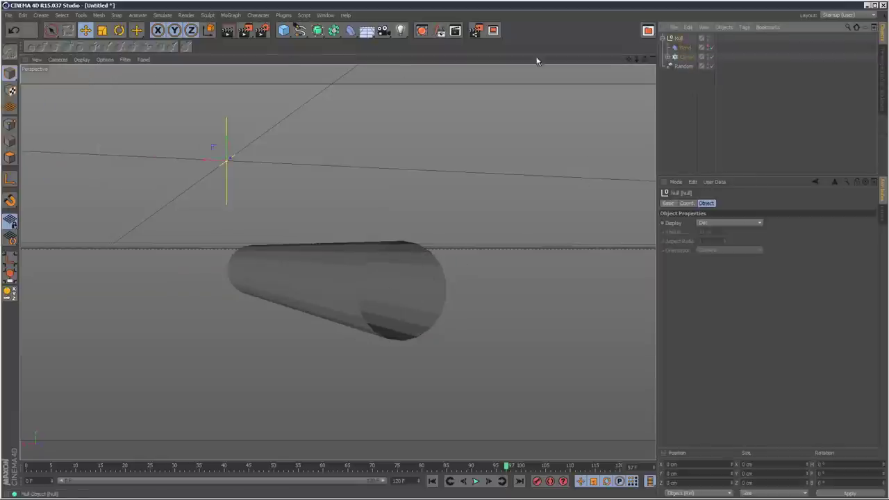
click(318, 34)
click(336, 32)
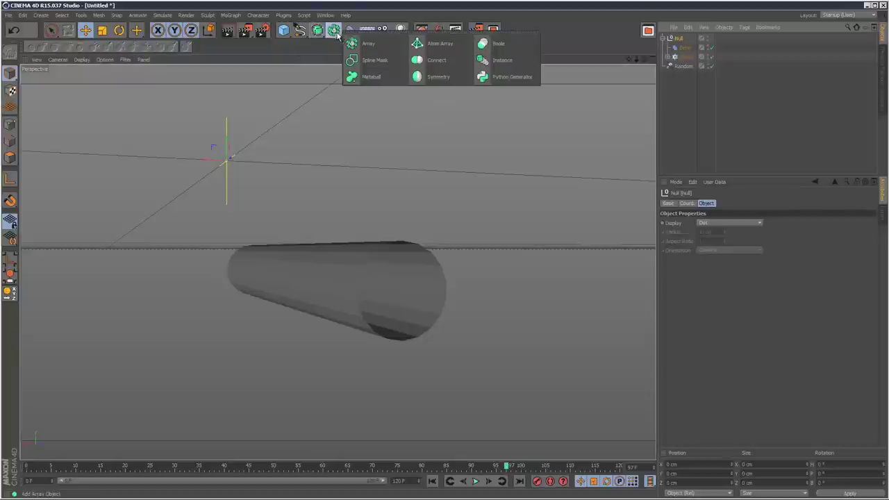
click(436, 60)
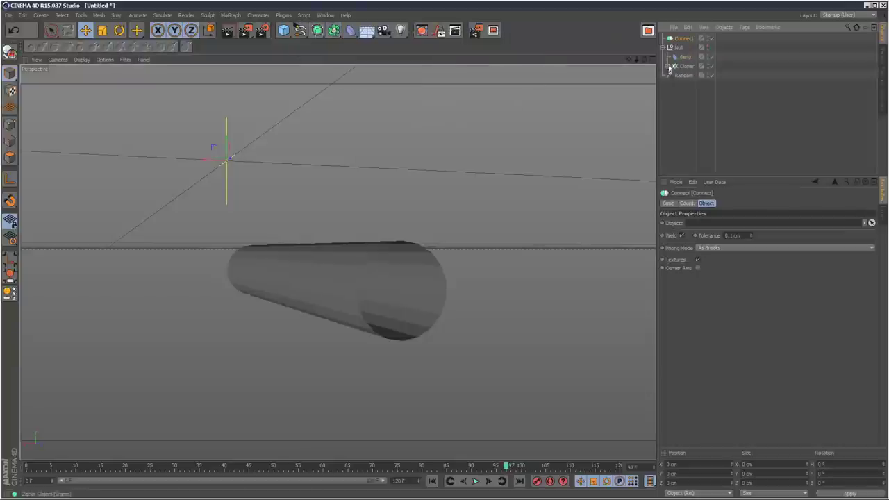
drag(684, 40, 684, 39)
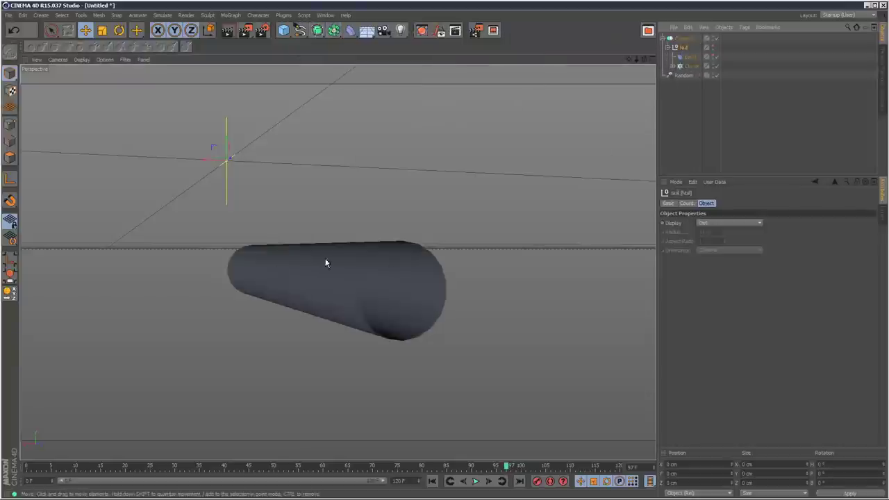
Step: Review the Connect object's weld settings and scrub the animation to frame 94 to inspect the smoothed tube
click(684, 39)
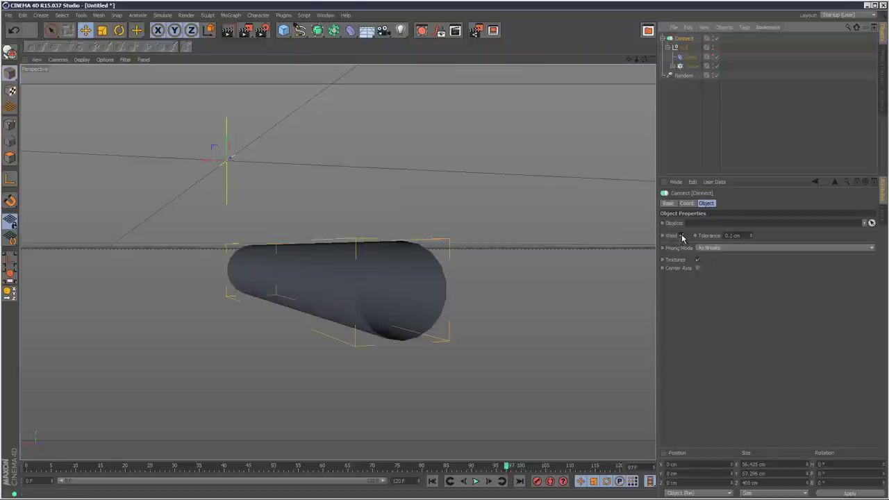
alt+drag(432, 280, 407, 281)
drag(33, 471, 491, 441)
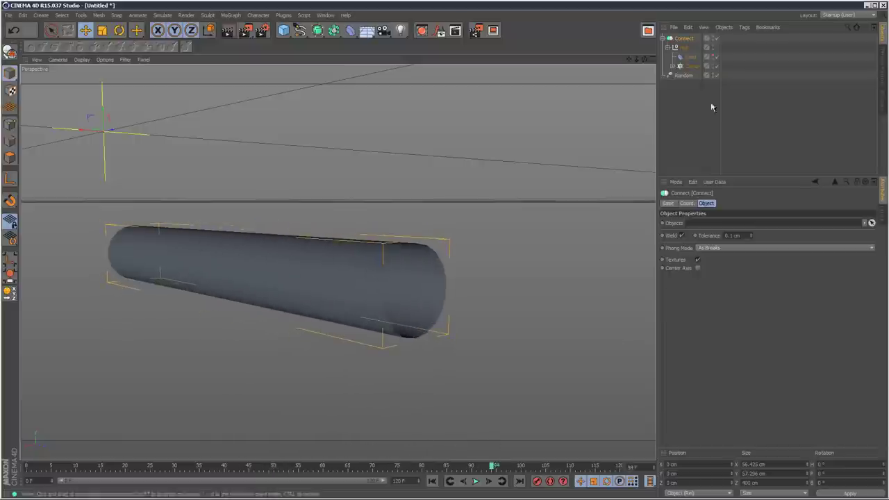
Step: Take the Null out of the Connect object and delete the Connect object
drag(682, 47, 688, 38)
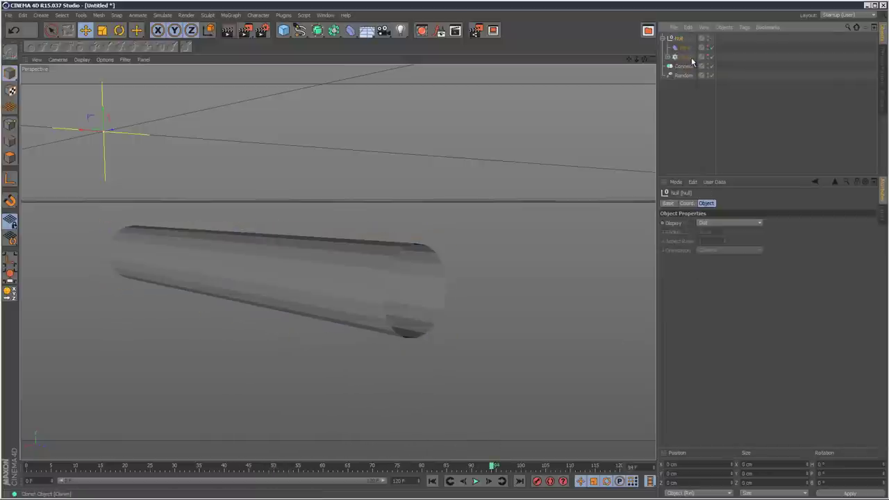
click(689, 67)
key(Delete)
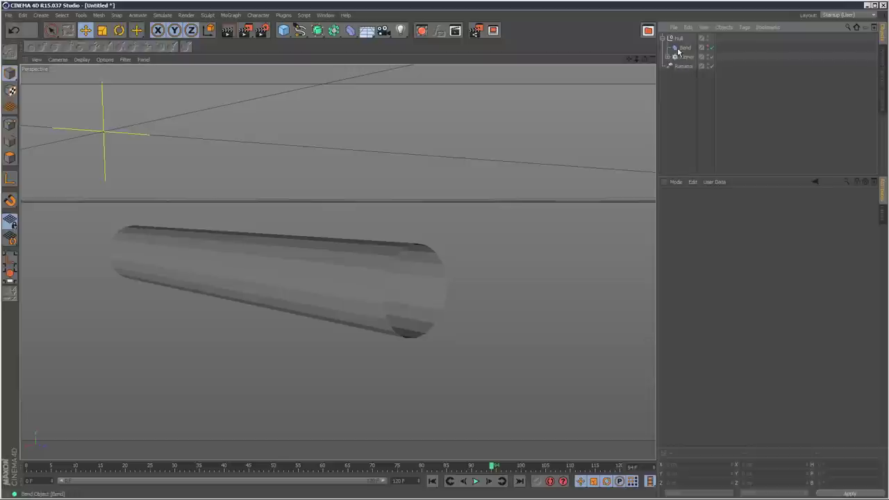
Step: Change the viewport display to shading with lines so the tube's mesh is drawn
click(681, 47)
click(58, 59)
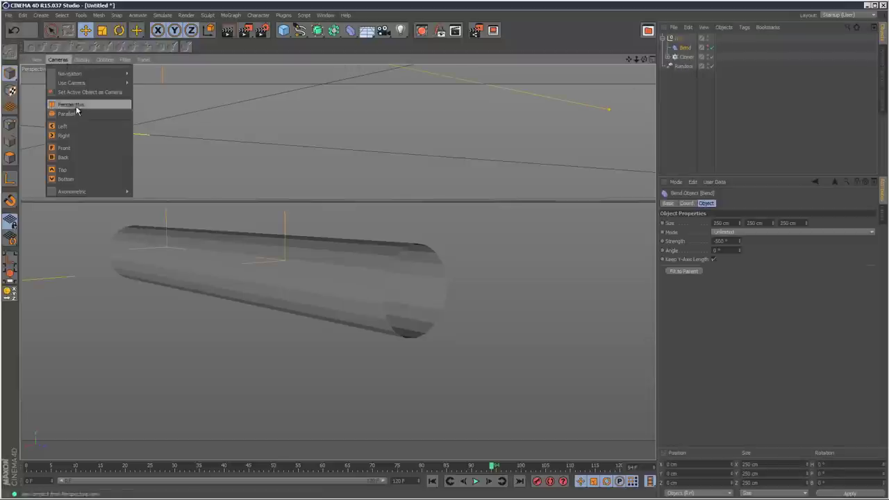
click(104, 130)
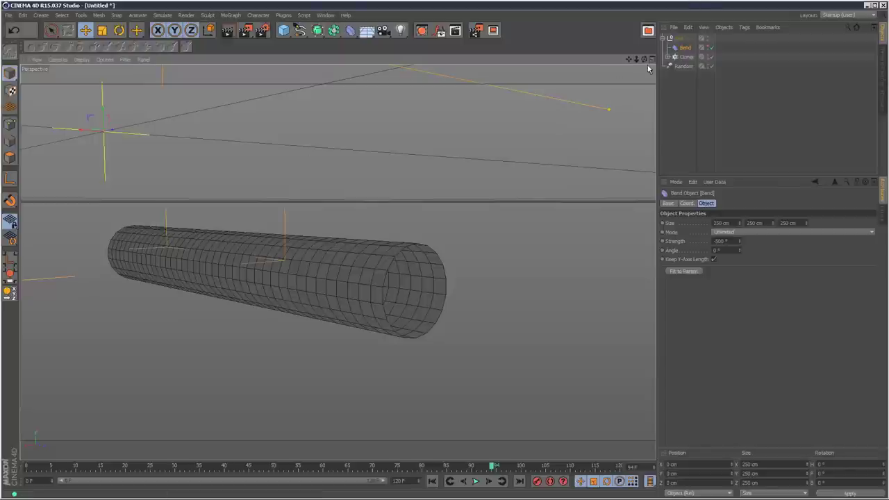
Step: Rotate the Bend deformer to a heading of 90°
alt+drag(429, 273, 431, 276)
click(682, 49)
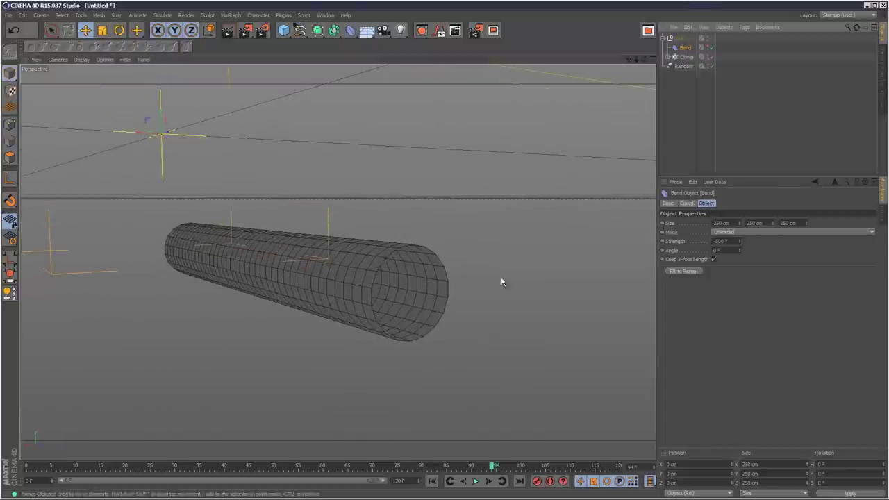
click(706, 47)
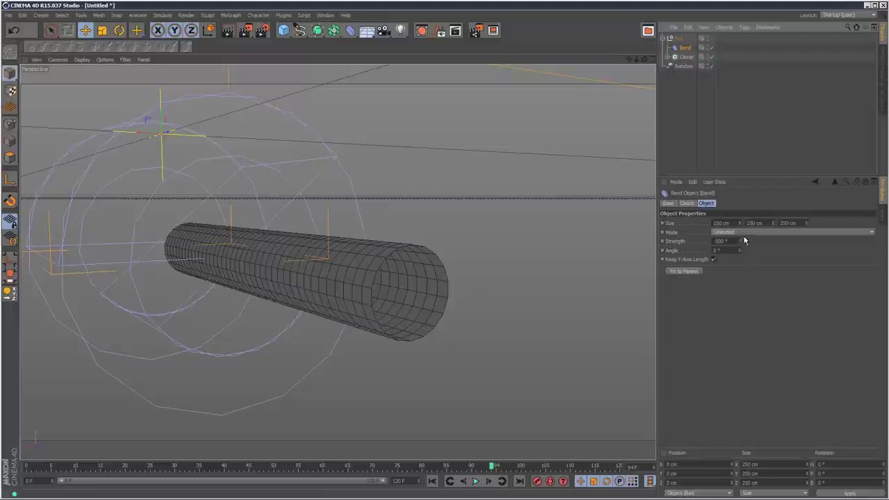
key(r)
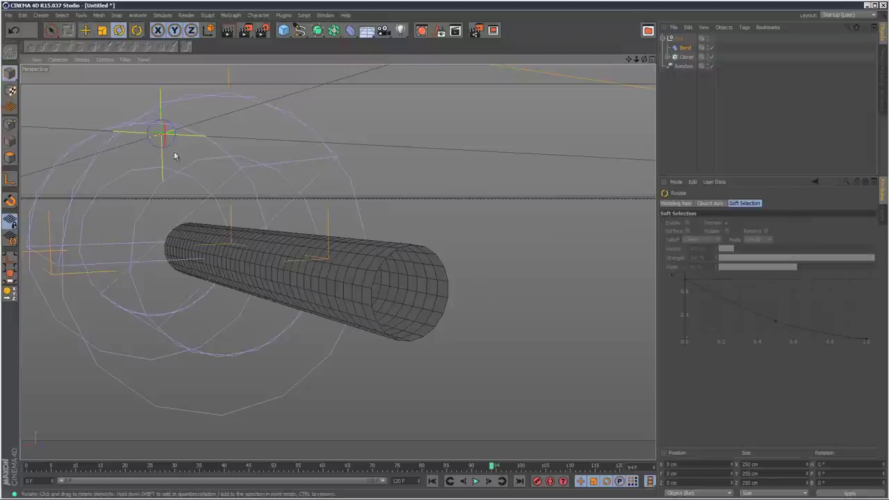
drag(158, 132, 258, 143)
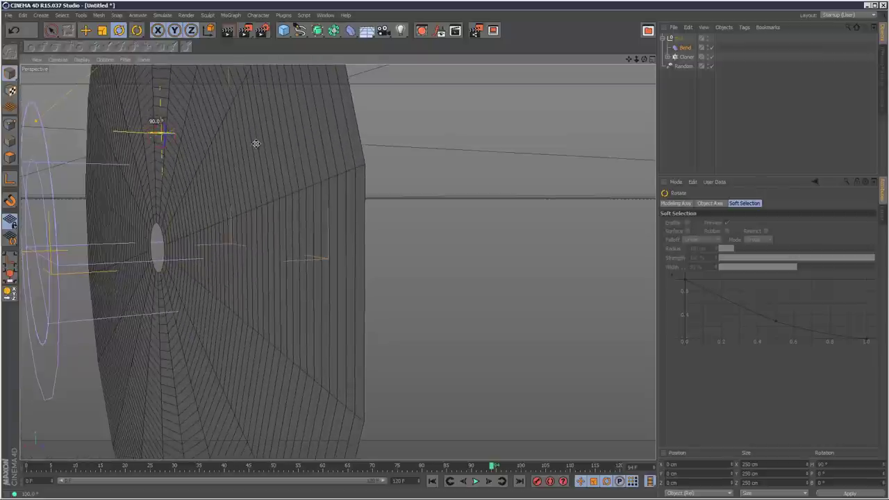
Step: Examine the bent disc from the front and at an angle while scrubbing its growth, ending at frame 72
drag(637, 60, 429, 275)
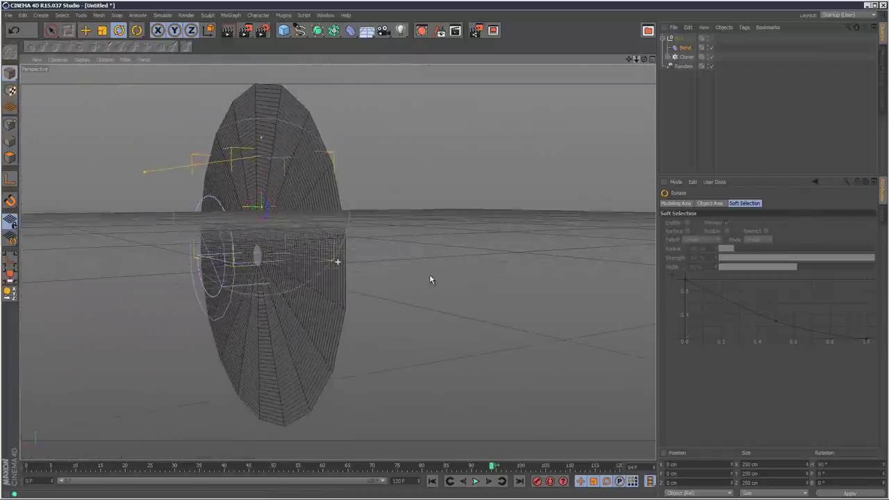
drag(643, 60, 429, 279)
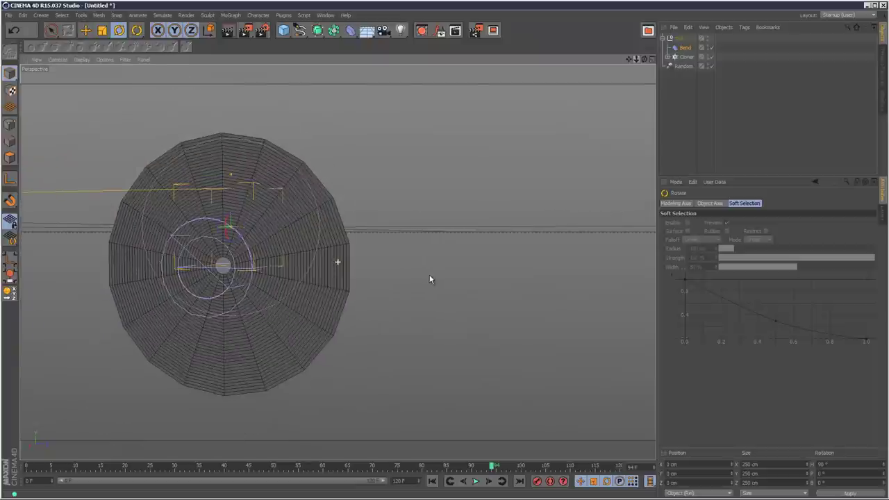
drag(628, 60, 433, 277)
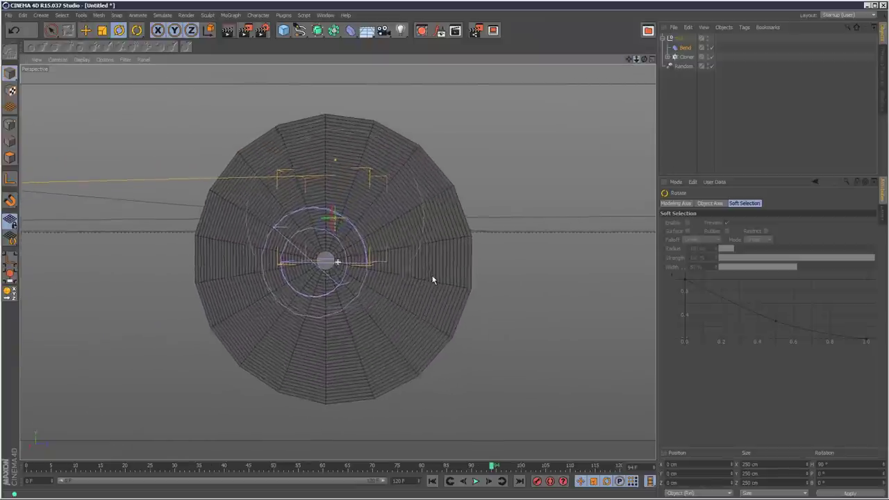
drag(28, 469, 80, 470)
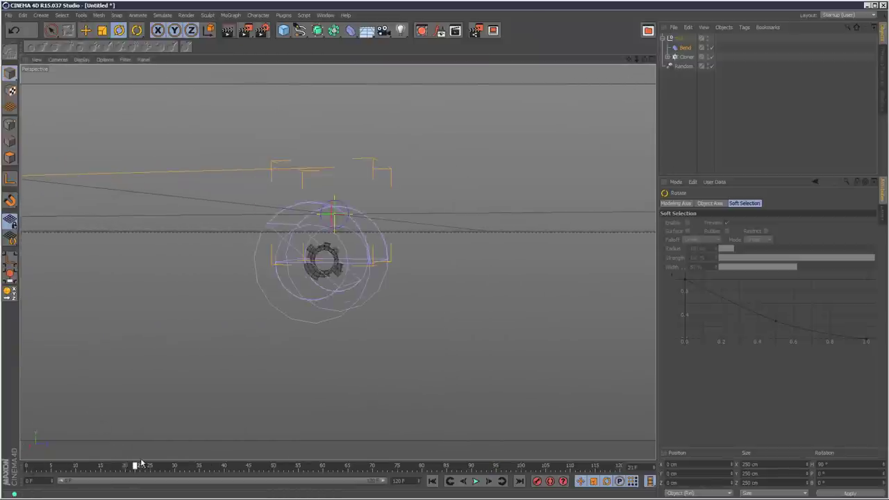
drag(141, 463, 323, 445)
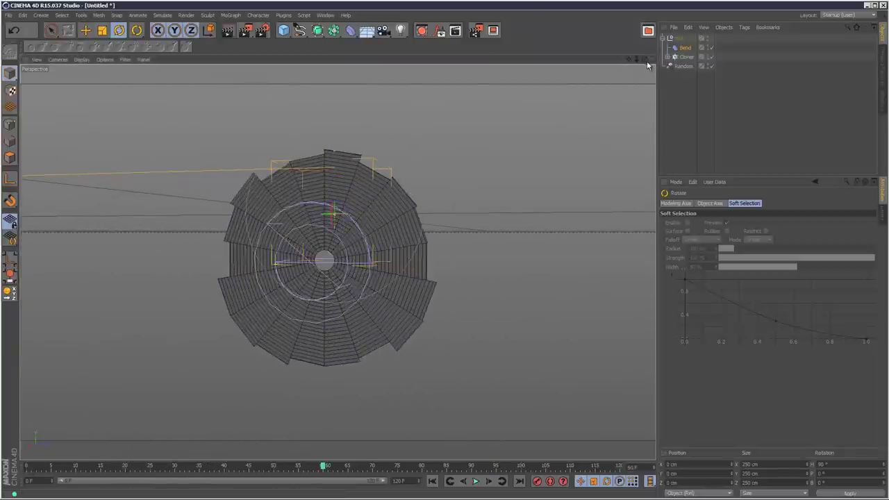
drag(645, 61, 431, 275)
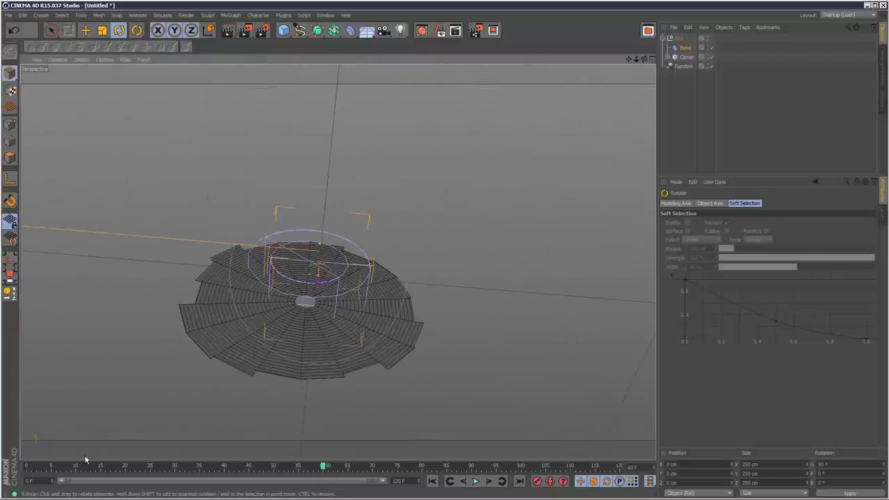
drag(31, 470, 486, 428)
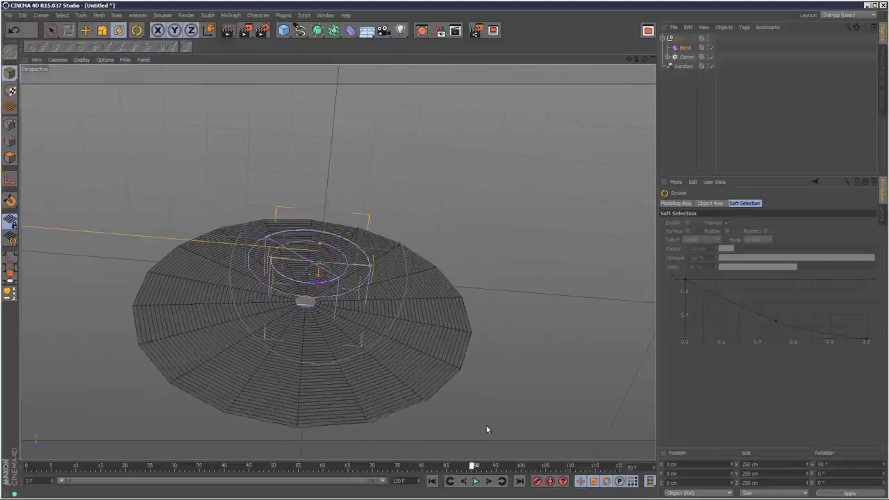
drag(442, 445, 384, 452)
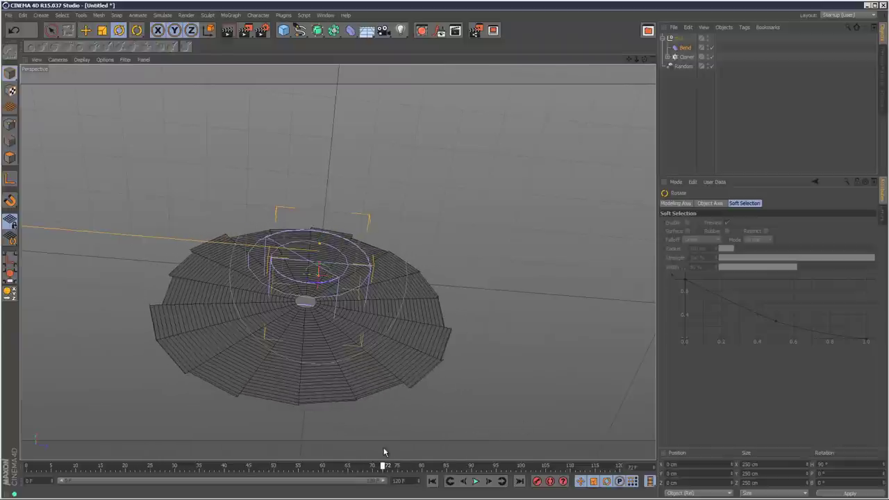
Step: Set the Bend strength to 500° and scrub the animation to frame 105 to check the growth
click(684, 48)
click(715, 241)
key(Delete)
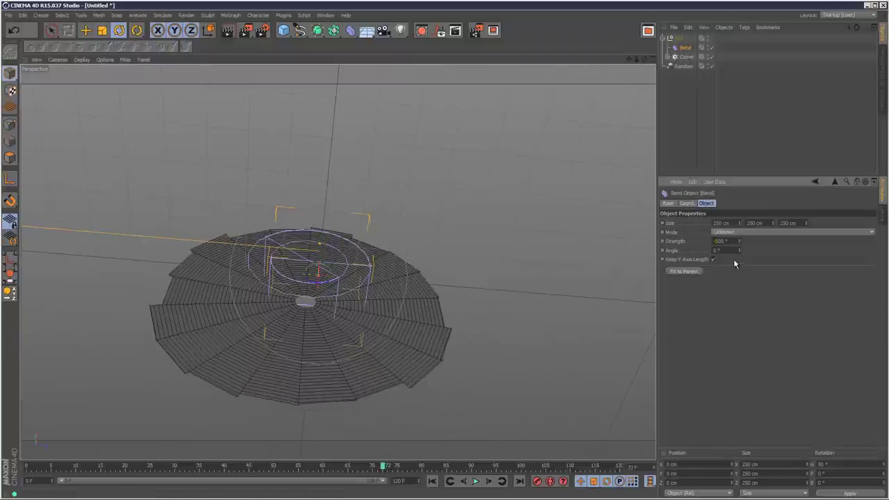
key(Return)
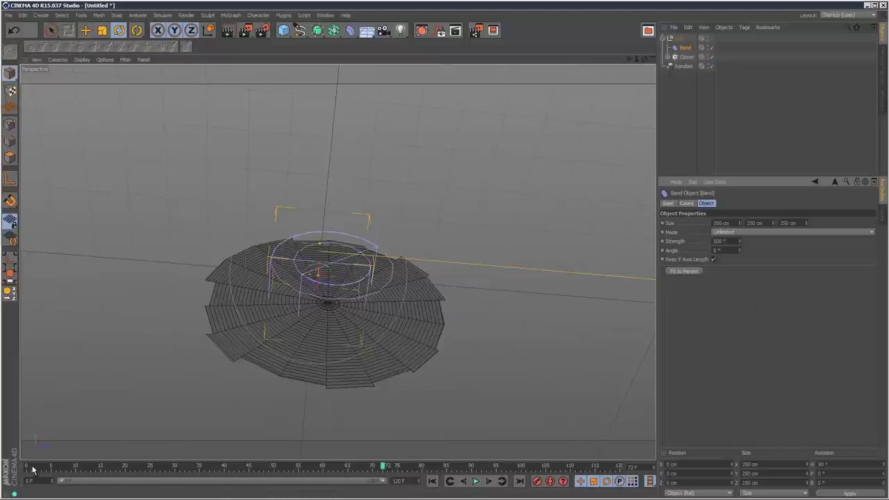
drag(32, 467, 81, 465)
drag(195, 455, 549, 428)
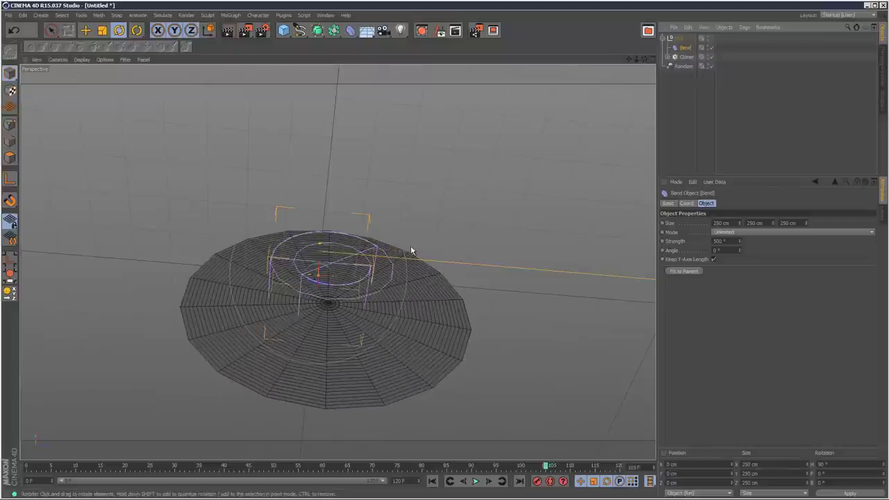
Step: Rotate the Bend deformer to a bank of 90° and scrub the animation to frame 37
click(315, 295)
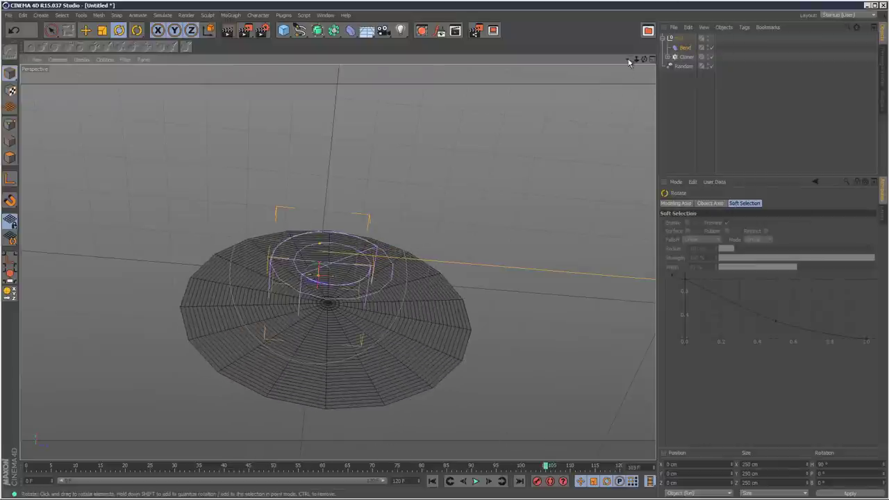
right_drag(628, 60, 431, 276)
drag(629, 60, 431, 276)
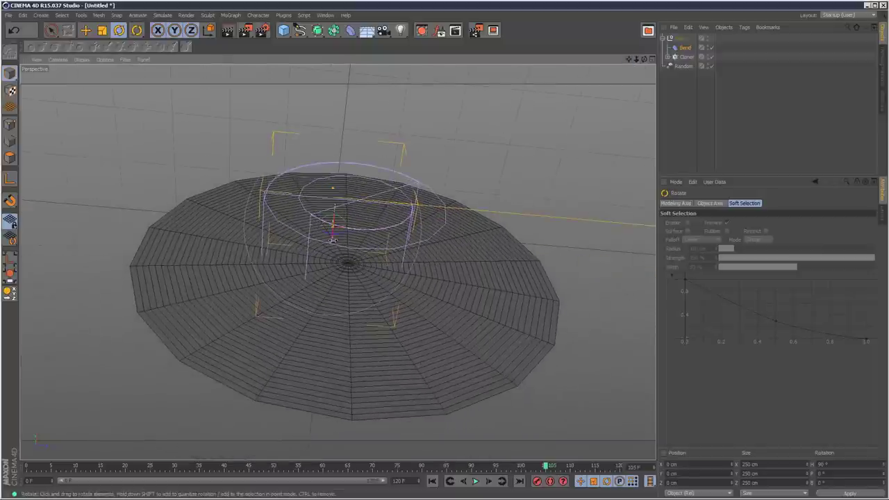
drag(333, 239, 467, 318)
drag(378, 315, 395, 252)
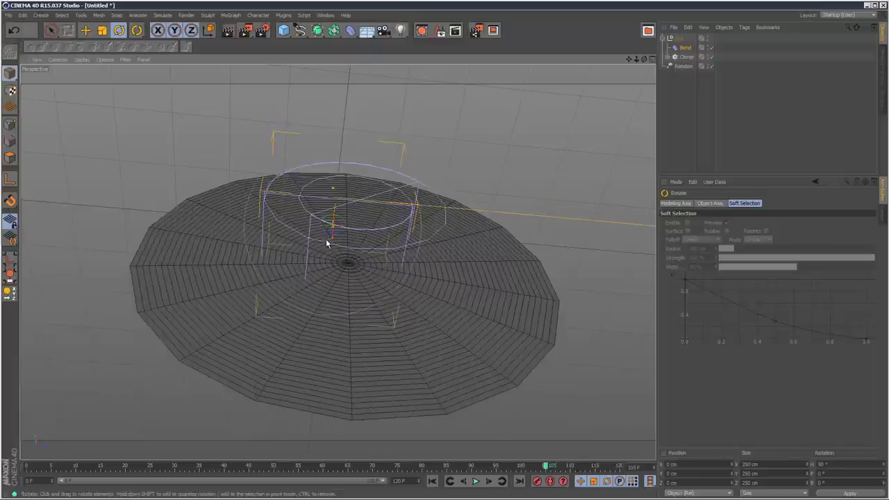
drag(339, 236, 109, 275)
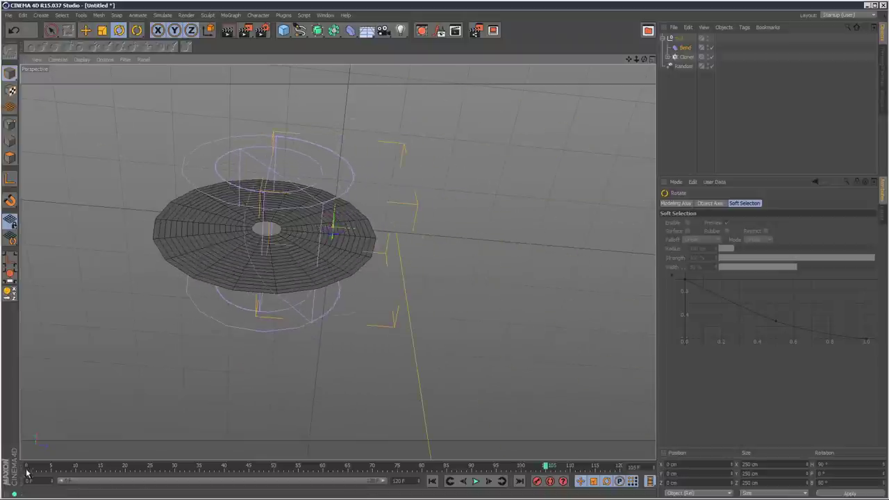
drag(26, 472, 206, 455)
drag(249, 451, 210, 438)
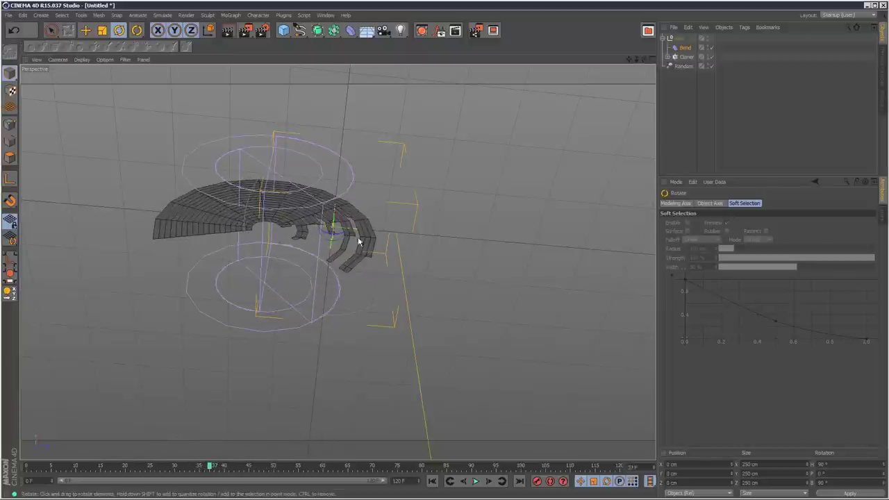
Step: Set the Bend strength to 250°
click(685, 47)
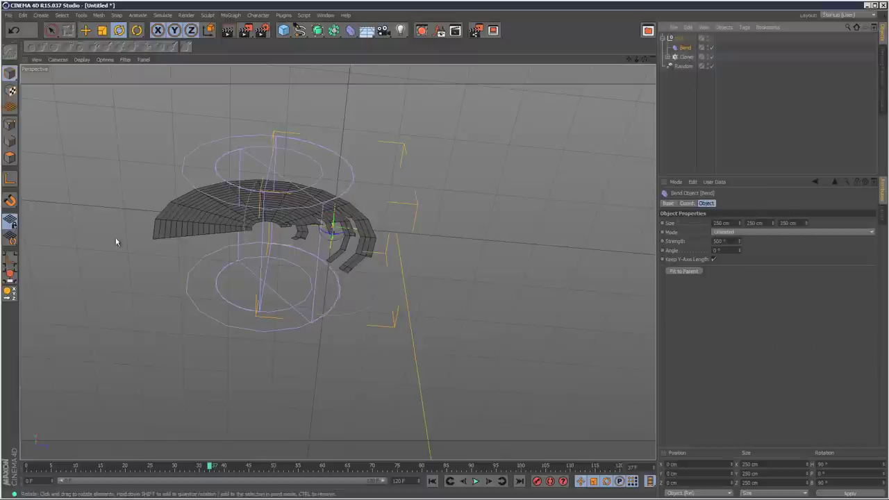
click(730, 240)
text(25)
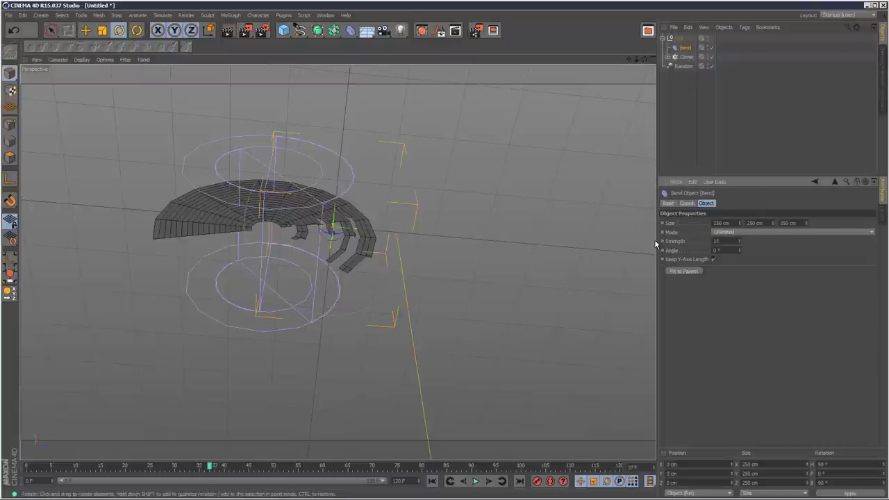
text(0)
key(Return)
Step: Scrub the animation to frame 100 and lower the Bend strength to 225°
click(31, 467)
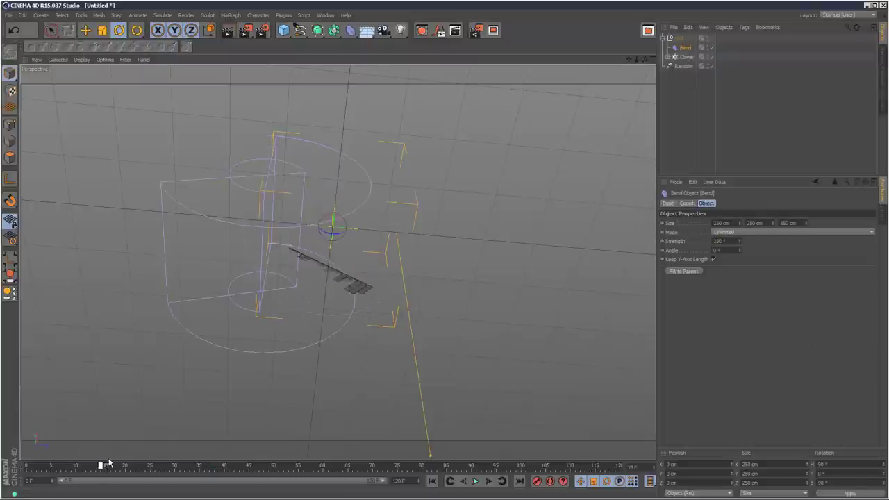
drag(109, 462, 401, 433)
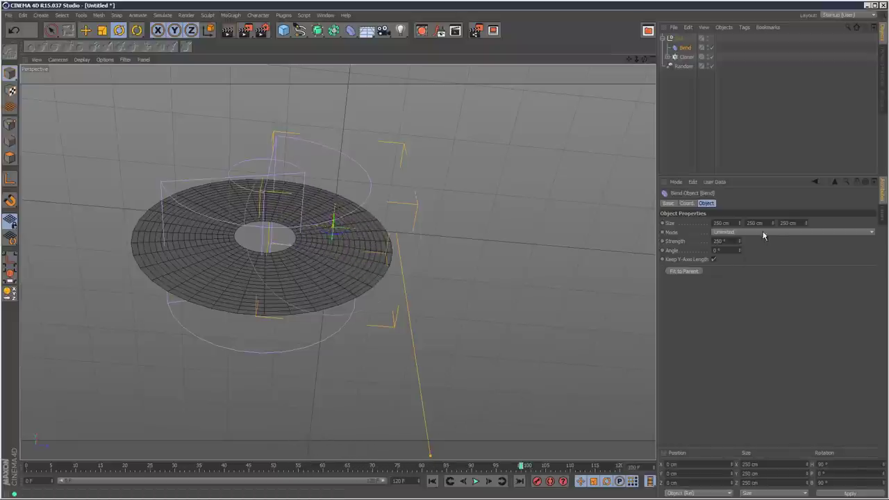
drag(740, 244, 740, 243)
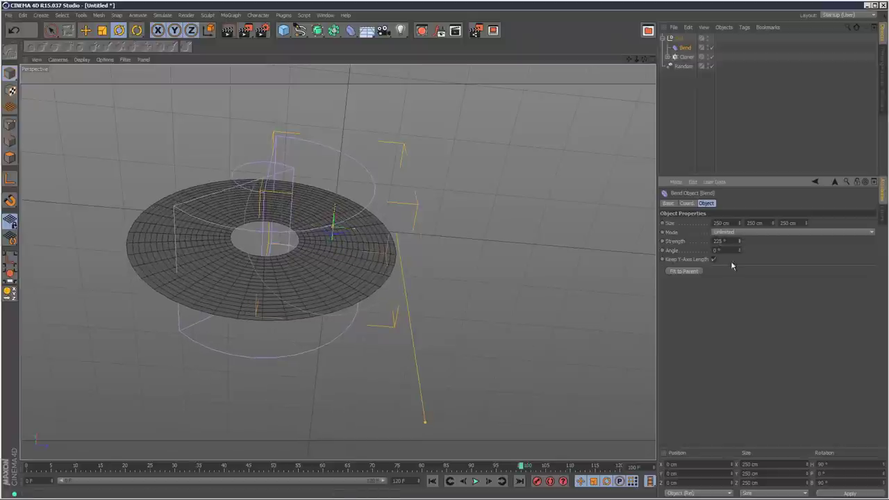
Step: Scrub through the animation to check the disc, and rotate the Bend deformer to a heading of 135°
drag(30, 470, 447, 425)
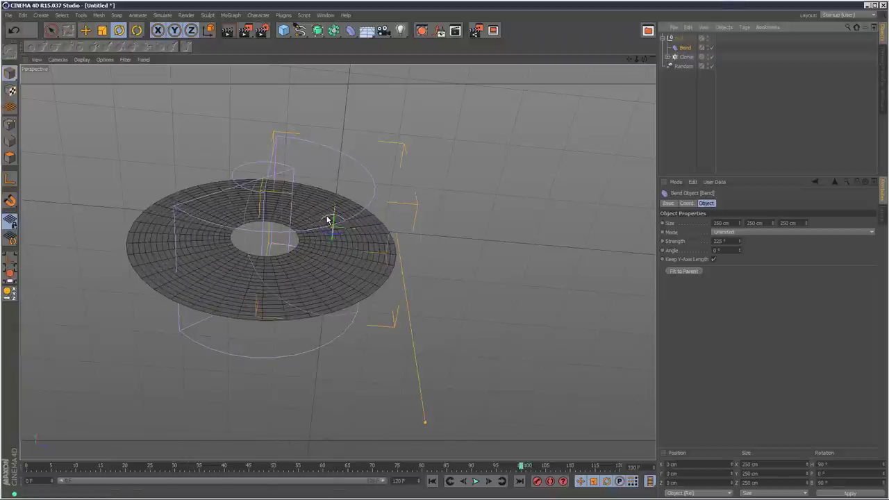
mouse_move(340, 221)
mouse_down()
mouse_move(299, 210)
mouse_move(339, 219)
mouse_up()
key(ctrl+z)
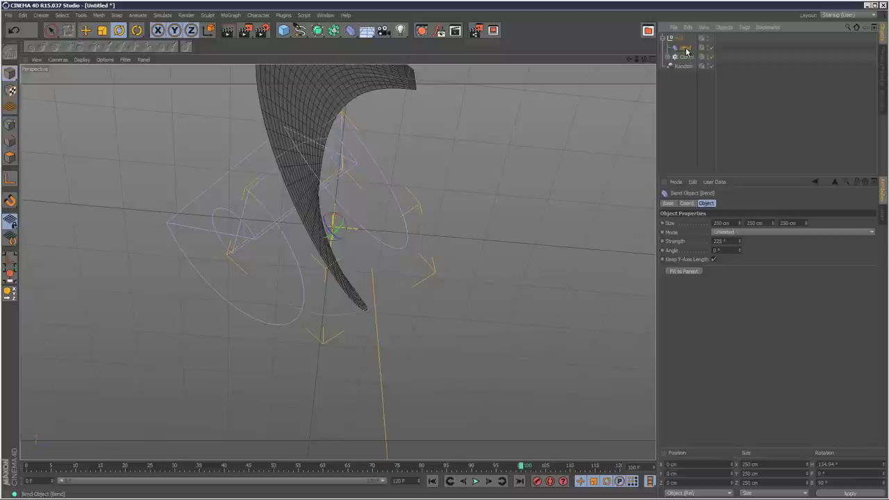
click(686, 202)
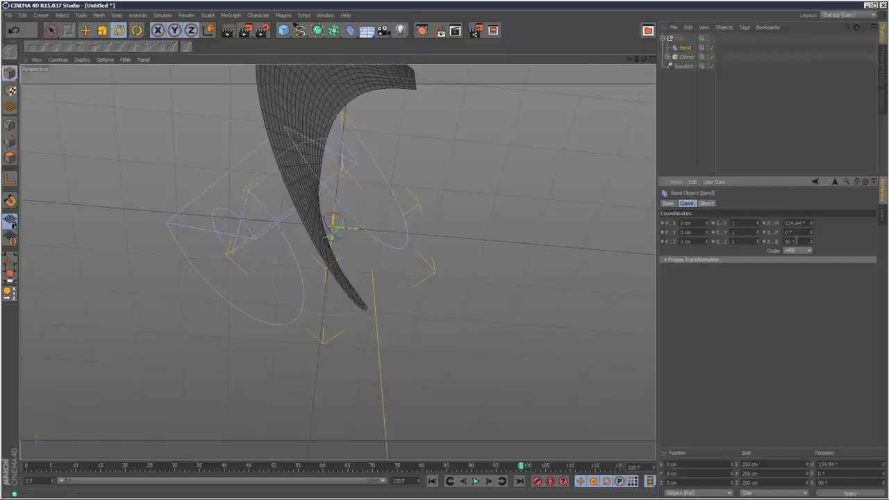
text(135)
Step: Try other headings on the Bend deformer, reset the heading to 0° and test different bank angles
drag(636, 59, 429, 279)
drag(807, 222, 809, 223)
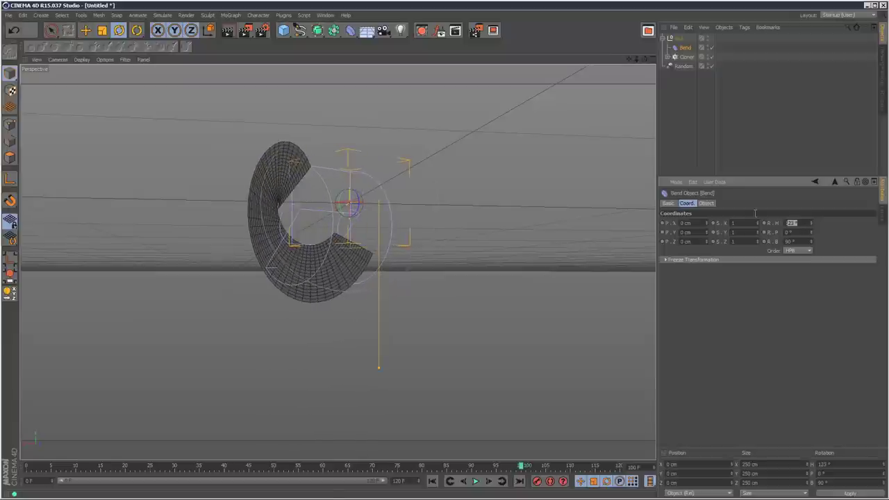
text(0)
key(Return)
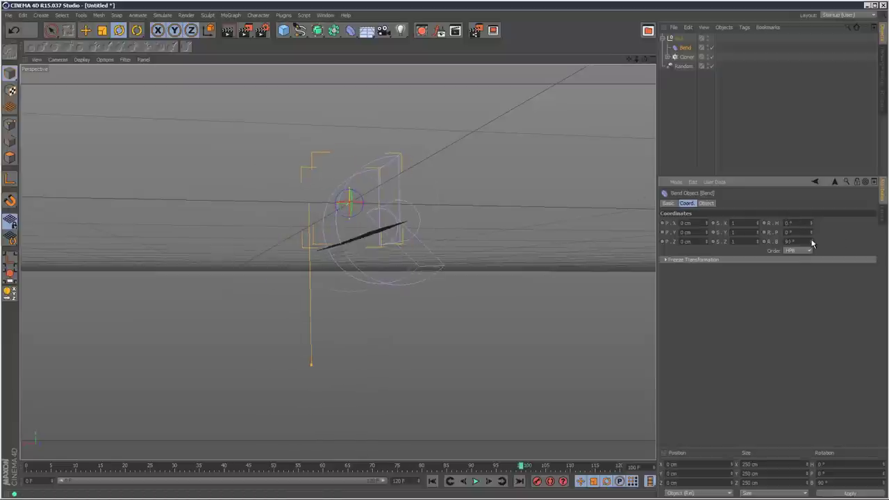
drag(811, 242, 811, 243)
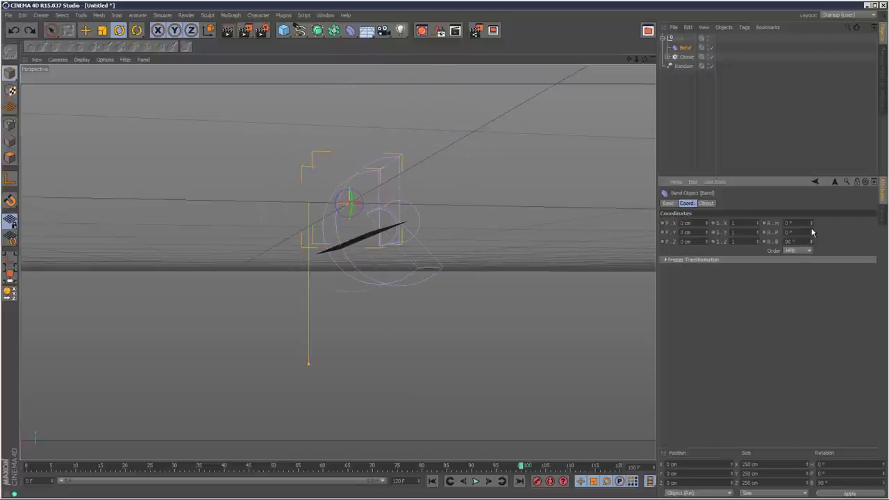
Step: Set the Bend deformer's pitch to 180° and its heading to 270°
drag(812, 235, 812, 236)
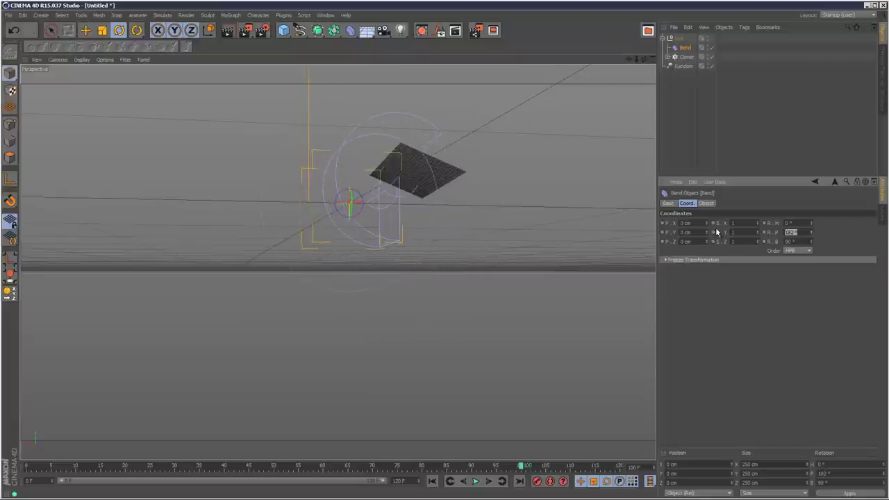
text(0)
key(Return)
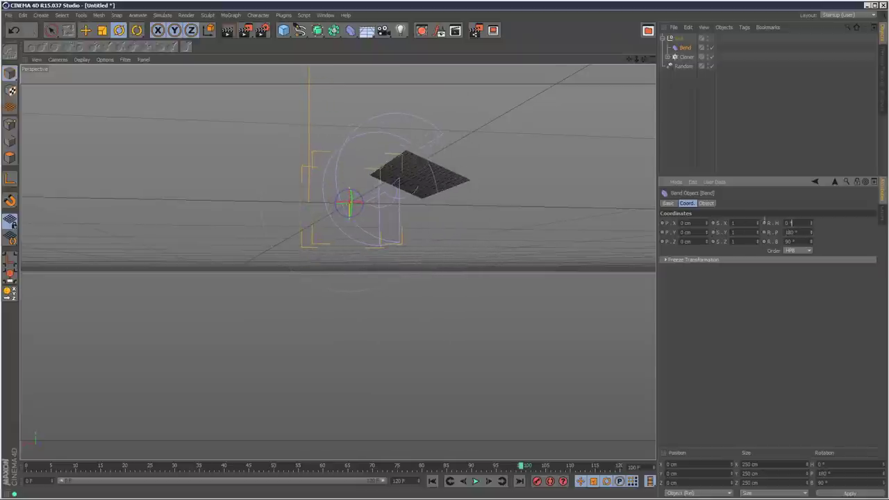
text(270)
key(Return)
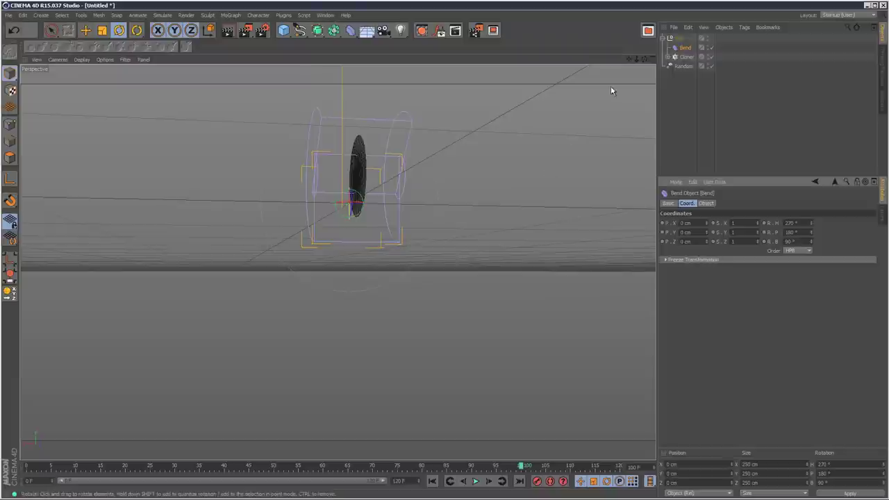
Step: Examine the rotated disc from another angle and scrub the animation to frame 38 to check its growth
alt+right_drag(435, 281, 429, 288)
alt+middle_drag(428, 287, 429, 394)
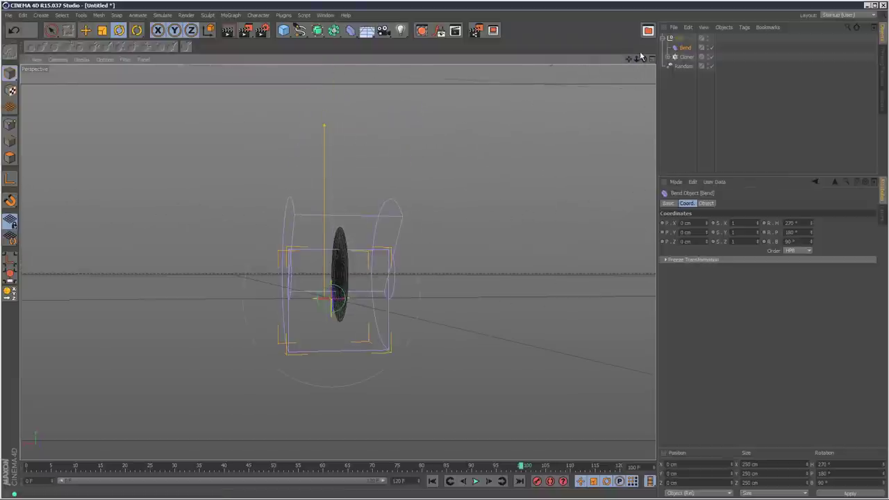
alt+right_drag(428, 287, 431, 279)
drag(431, 275, 642, 60)
drag(31, 466, 261, 367)
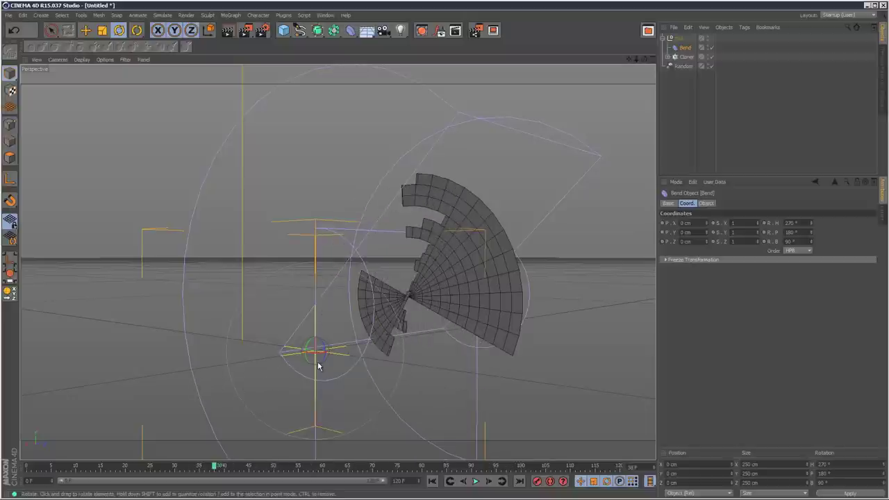